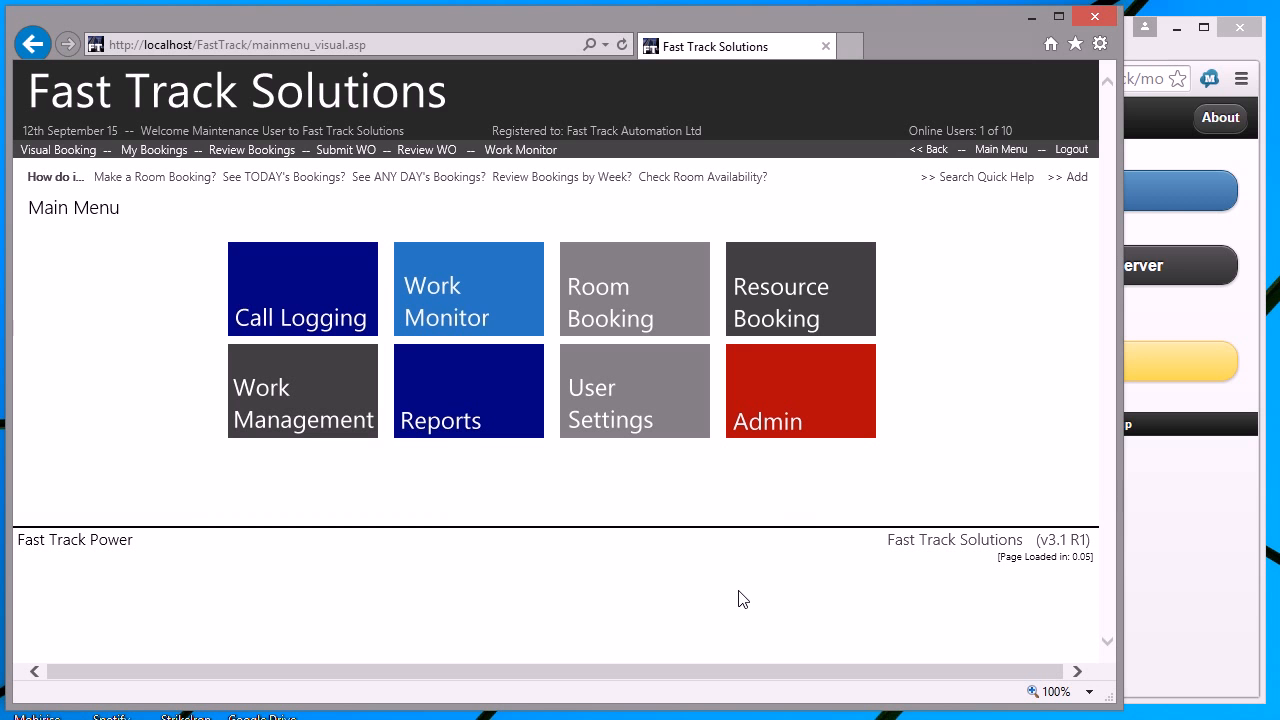
- Open the Work Monitor, look over its date columns, and browse the open jobs as far as page 3
{"action": "left_click", "coordinate": [489, 295]}
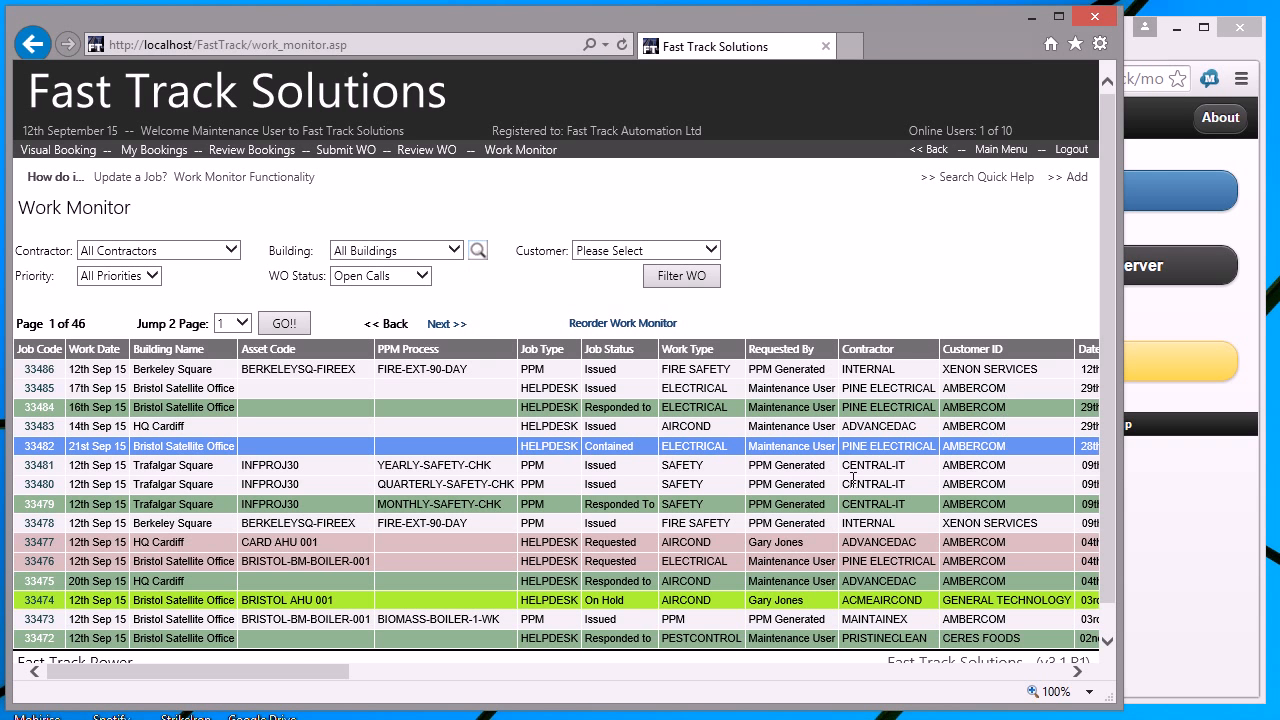
{"action": "left_click_drag", "start_coordinate": [321, 673], "coordinate": [443, 680]}
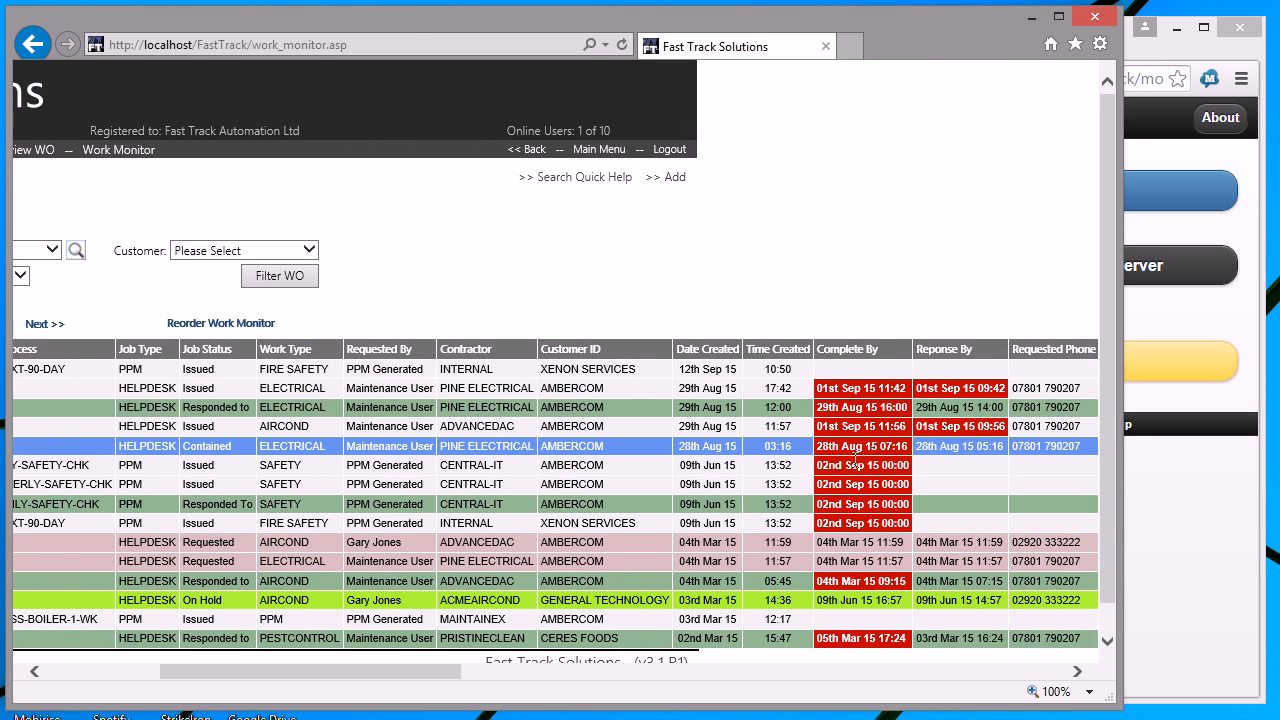
{"action": "left_click_drag", "start_coordinate": [428, 669], "coordinate": [290, 680]}
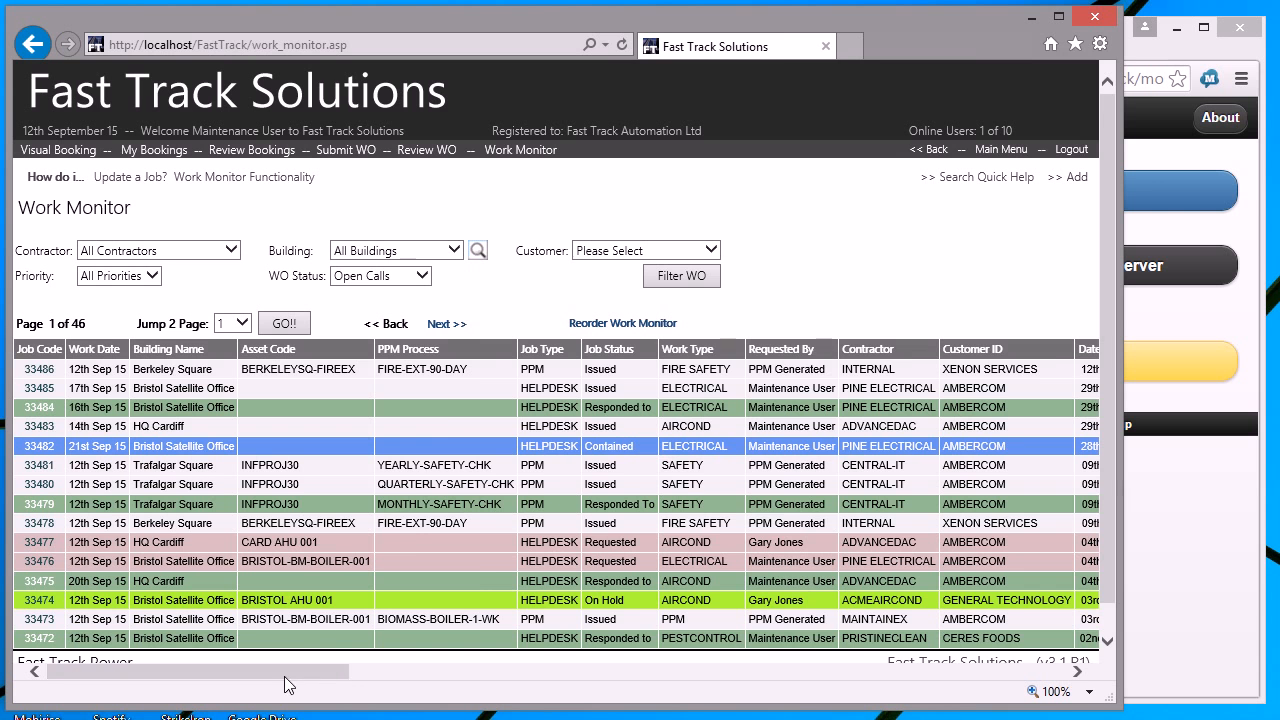
{"action": "left_click", "coordinate": [441, 324]}
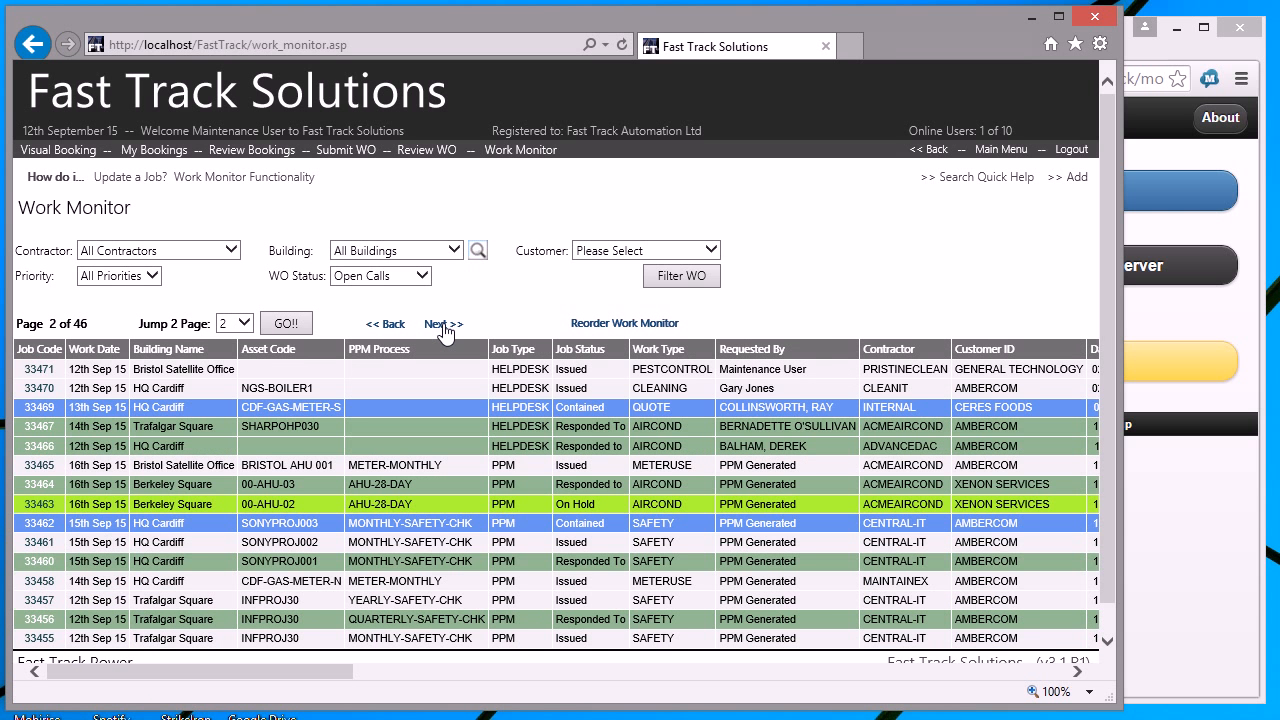
{"action": "left_click", "coordinate": [443, 326]}
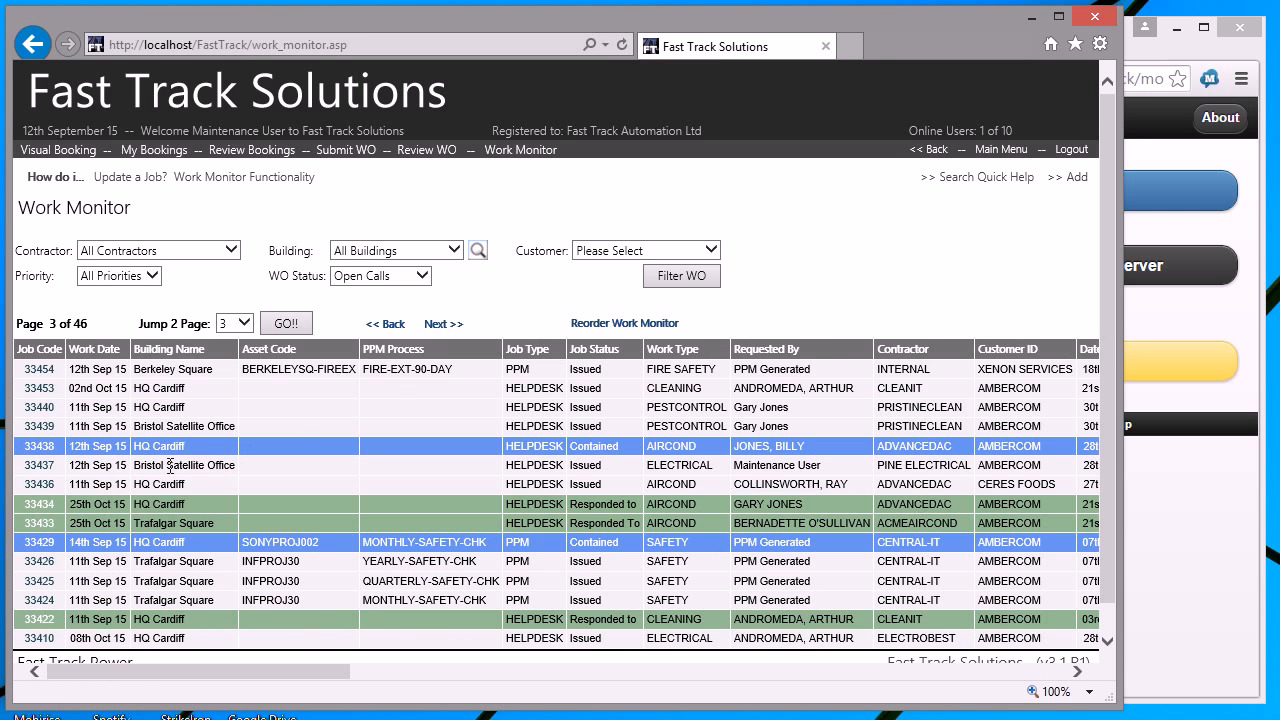
- Open the HQ Cardiff AIRCOND job dated 25th Oct 15 and review its communications log, parts, materials and labour
{"action": "left_click", "coordinate": [42, 506]}
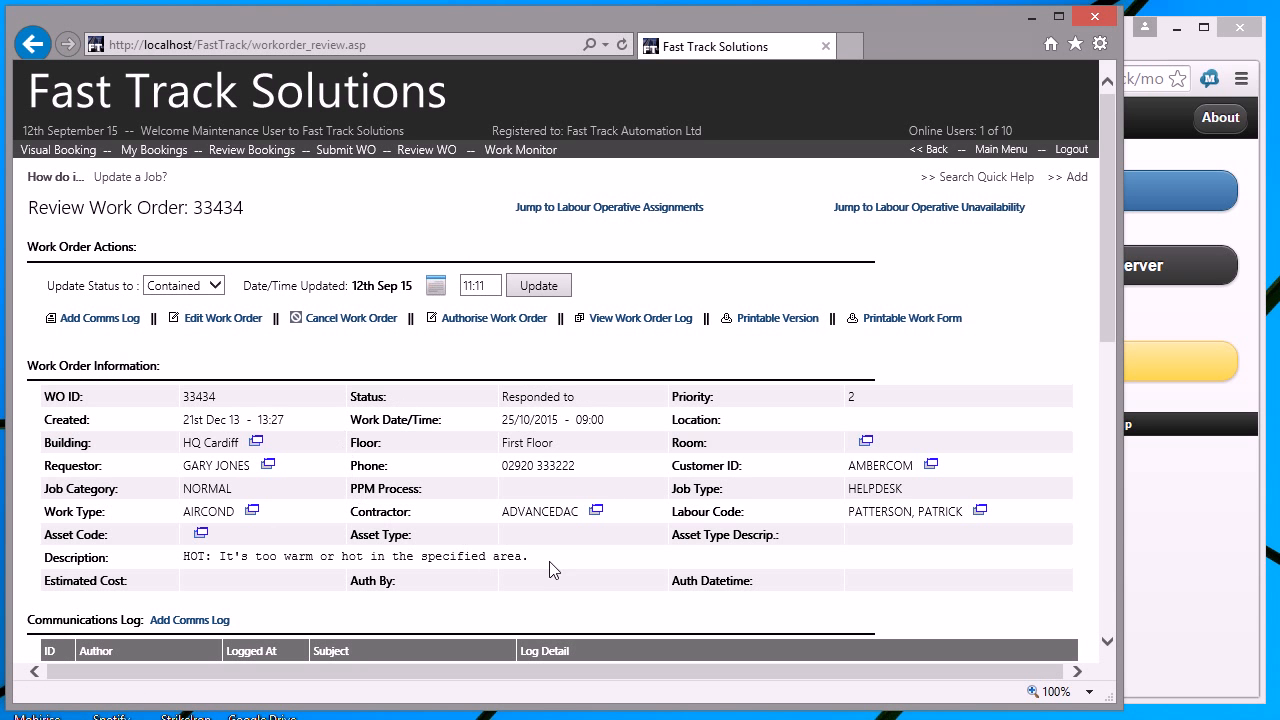
{"action": "left_click_drag", "start_coordinate": [1106, 318], "coordinate": [1112, 472]}
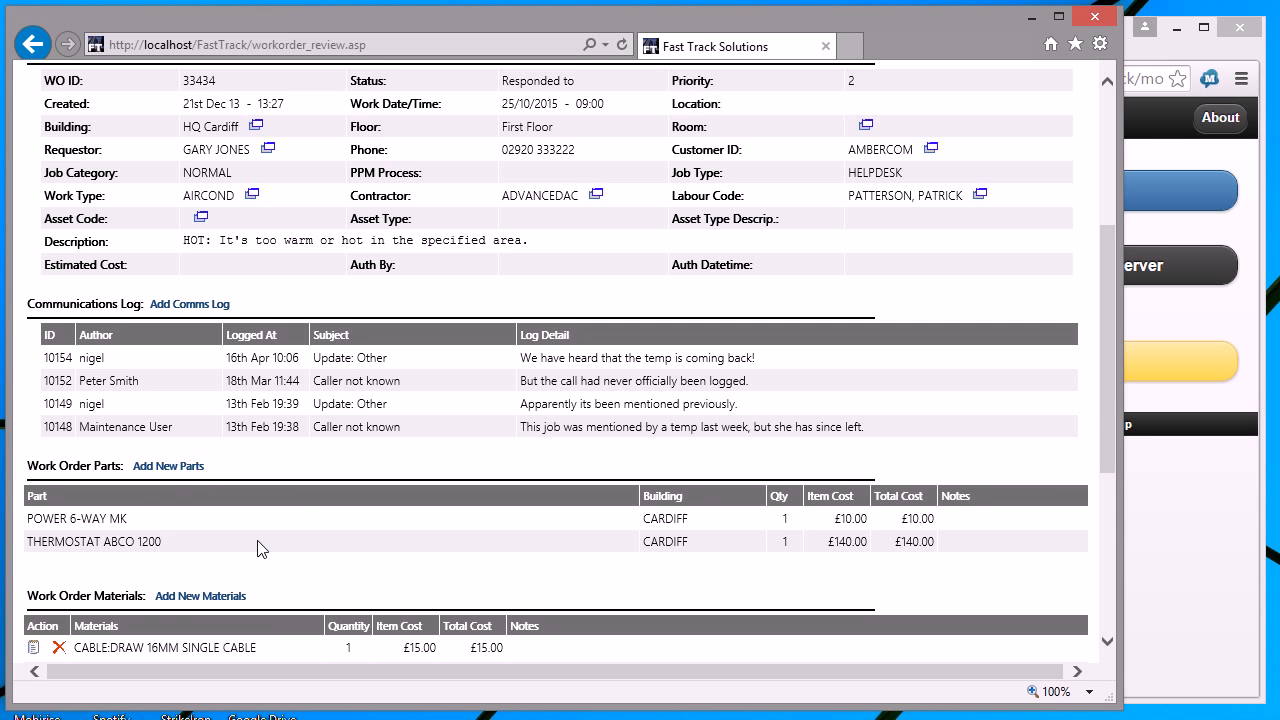
{"action": "left_click_drag", "start_coordinate": [1098, 396], "coordinate": [1118, 502]}
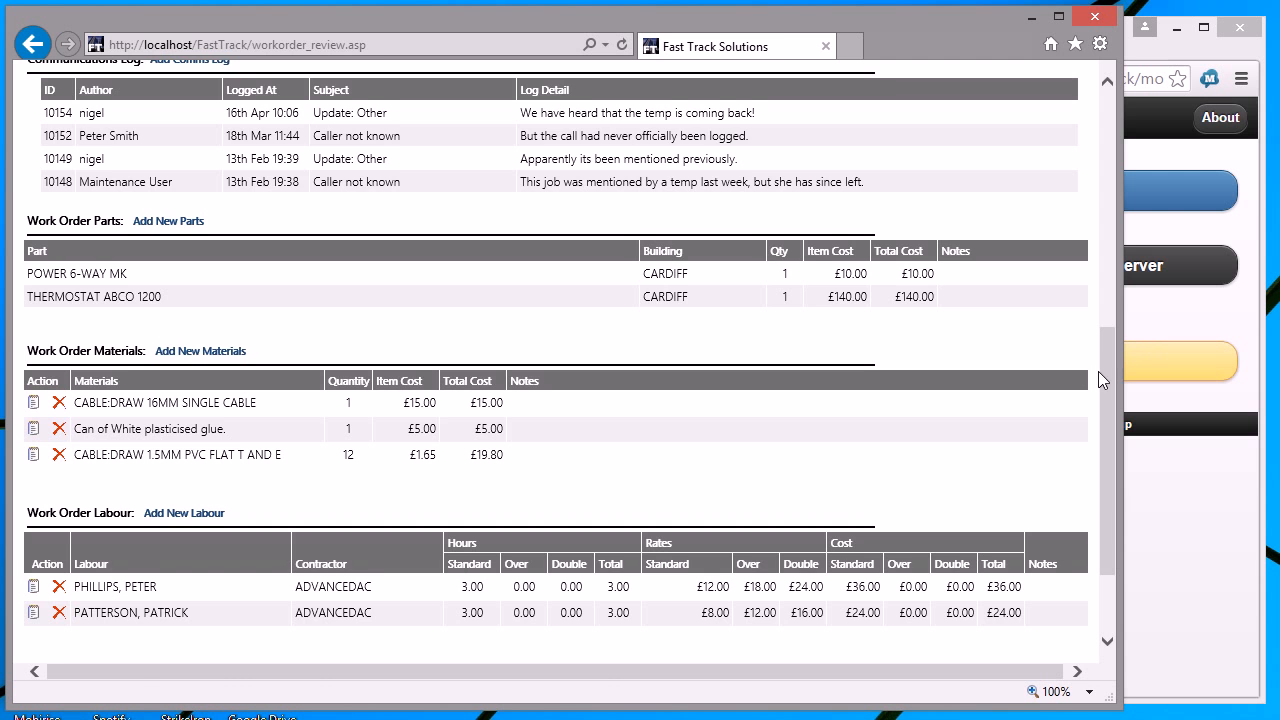
{"action": "left_click_drag", "start_coordinate": [1106, 377], "coordinate": [1097, 117]}
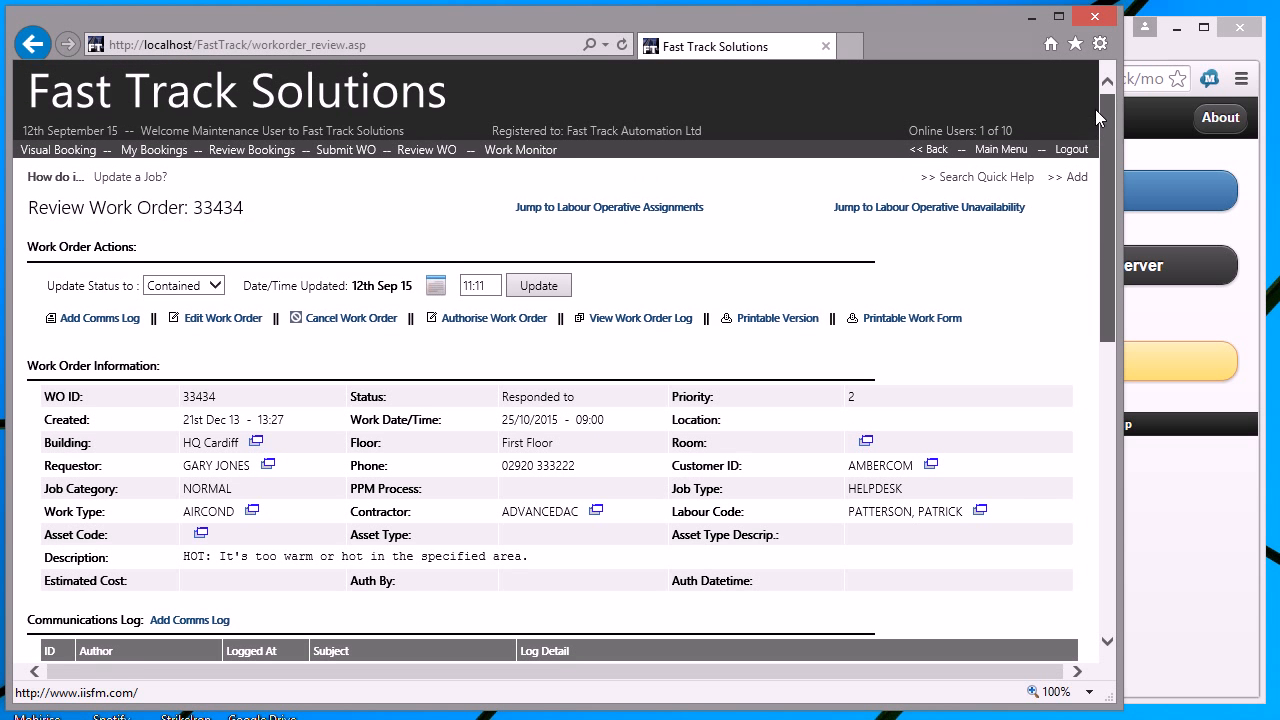
- Return to the Work Monitor and review the BIOMASS-BOILER-1-WK work order for Bristol Satellite Office down to its readings
{"action": "left_click", "coordinate": [521, 152]}
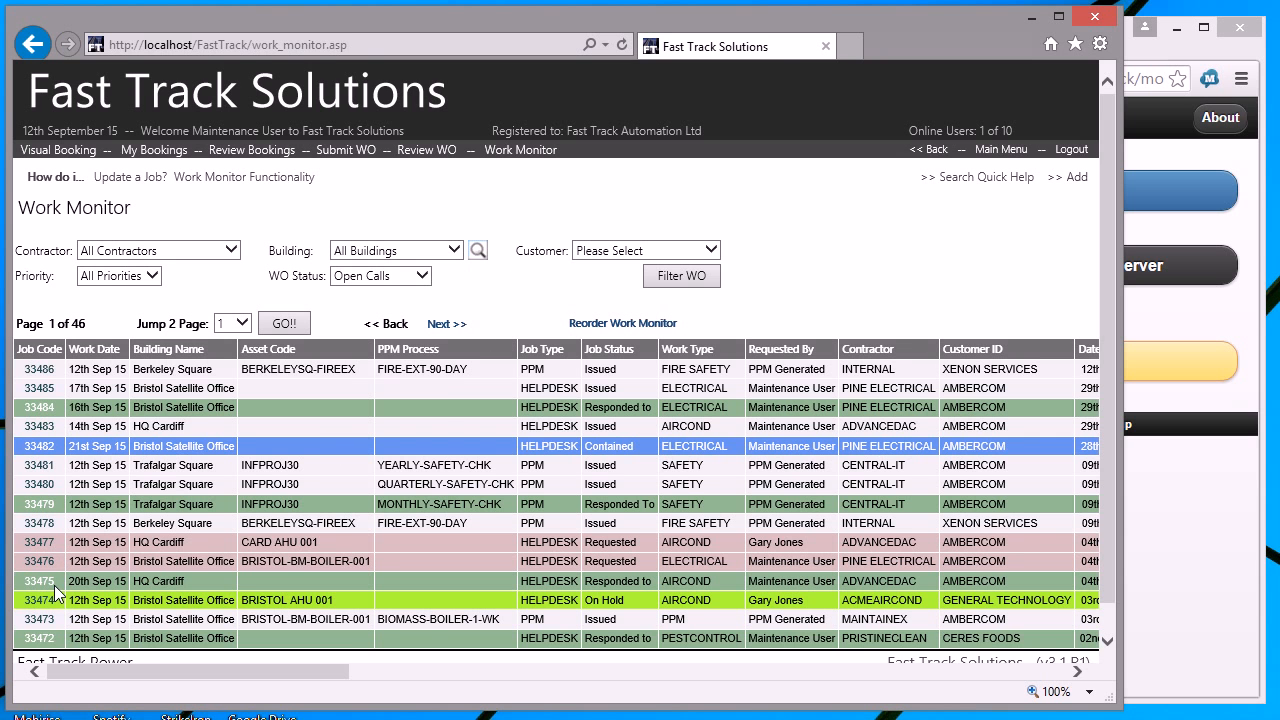
{"action": "left_click", "coordinate": [48, 619]}
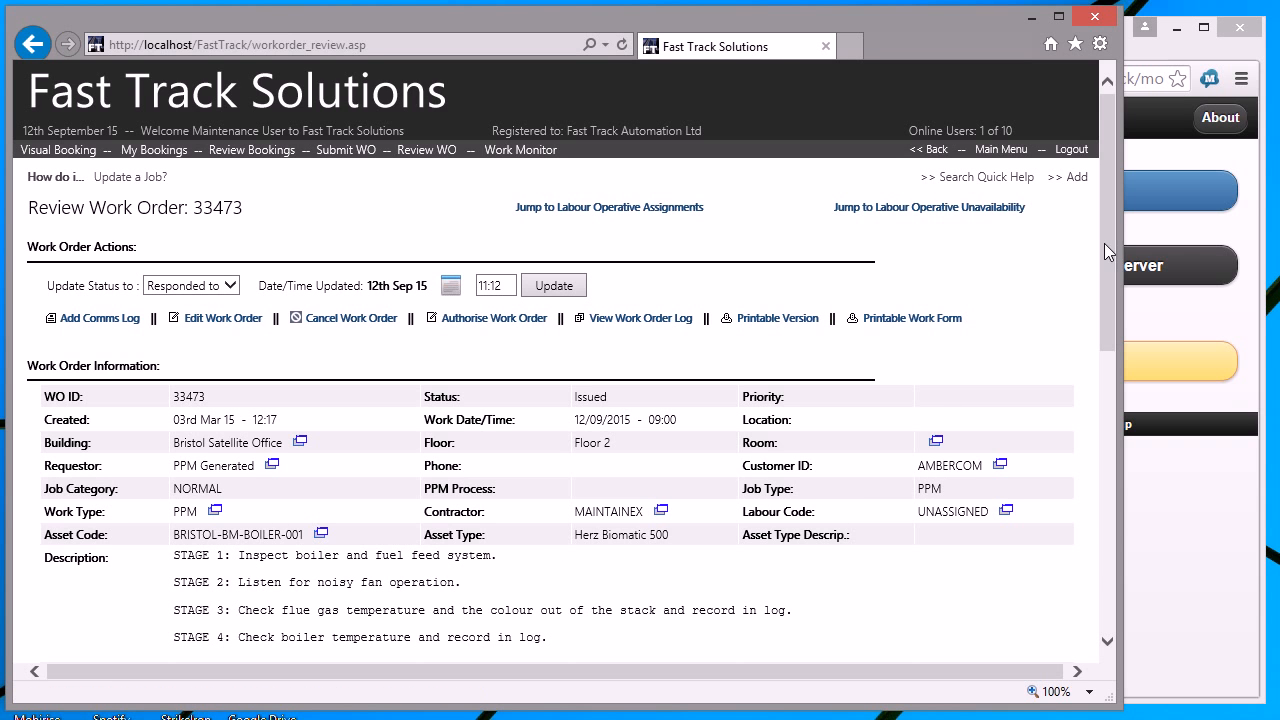
{"action": "left_click_drag", "start_coordinate": [1112, 243], "coordinate": [1112, 525]}
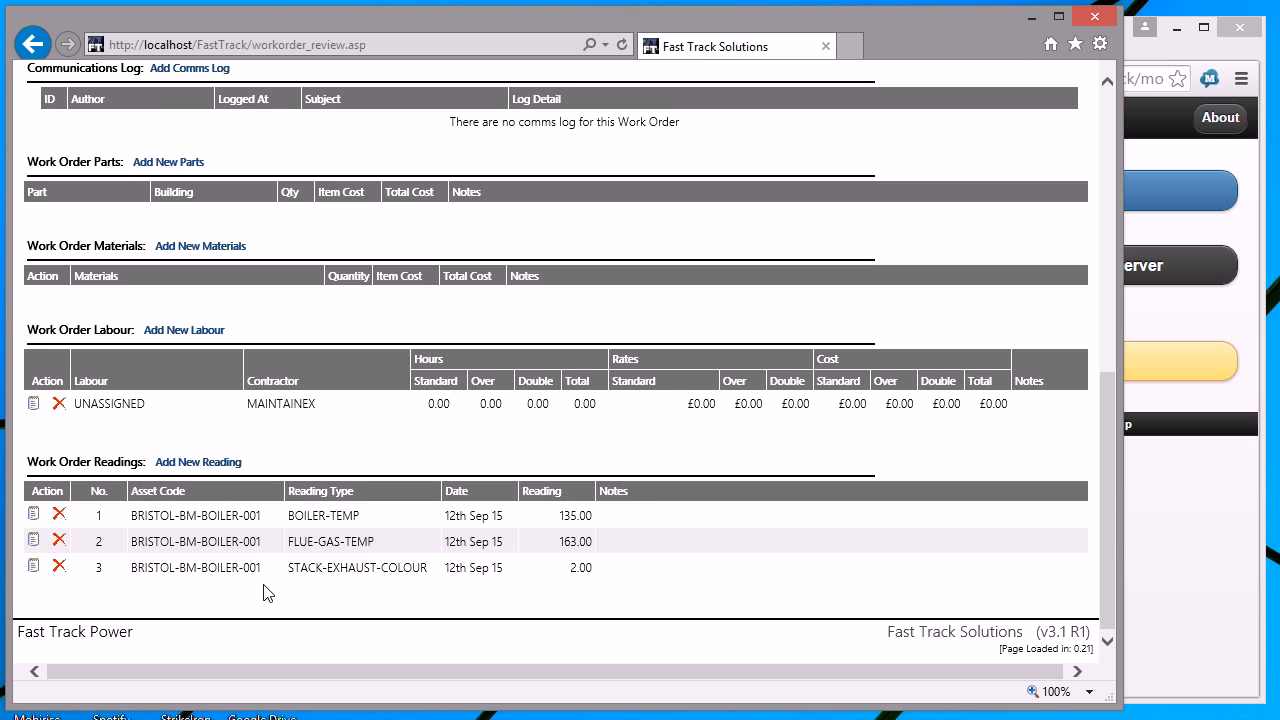
{"action": "left_click_drag", "start_coordinate": [1107, 553], "coordinate": [1105, 261]}
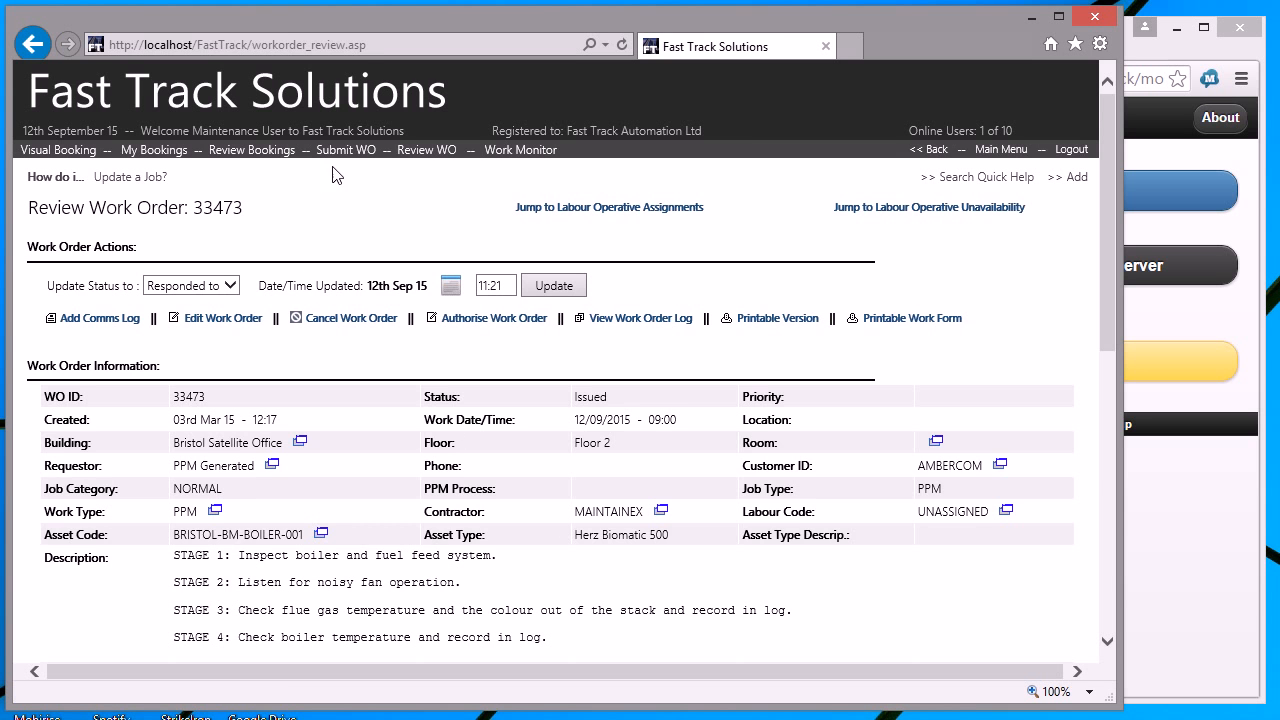
- Start a work order request for customer Ambercom plc with building HQ Cardiff and work type AIRCOND
{"action": "left_click", "coordinate": [361, 153]}
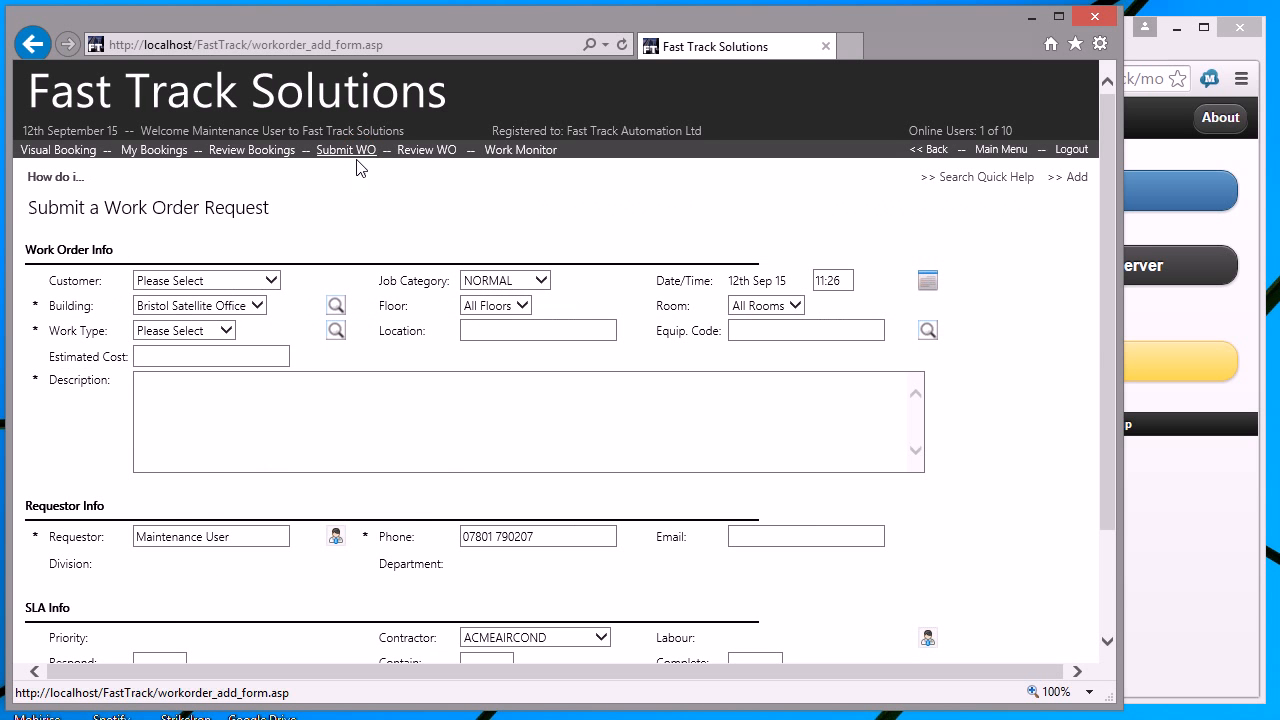
{"action": "left_click", "coordinate": [272, 280]}
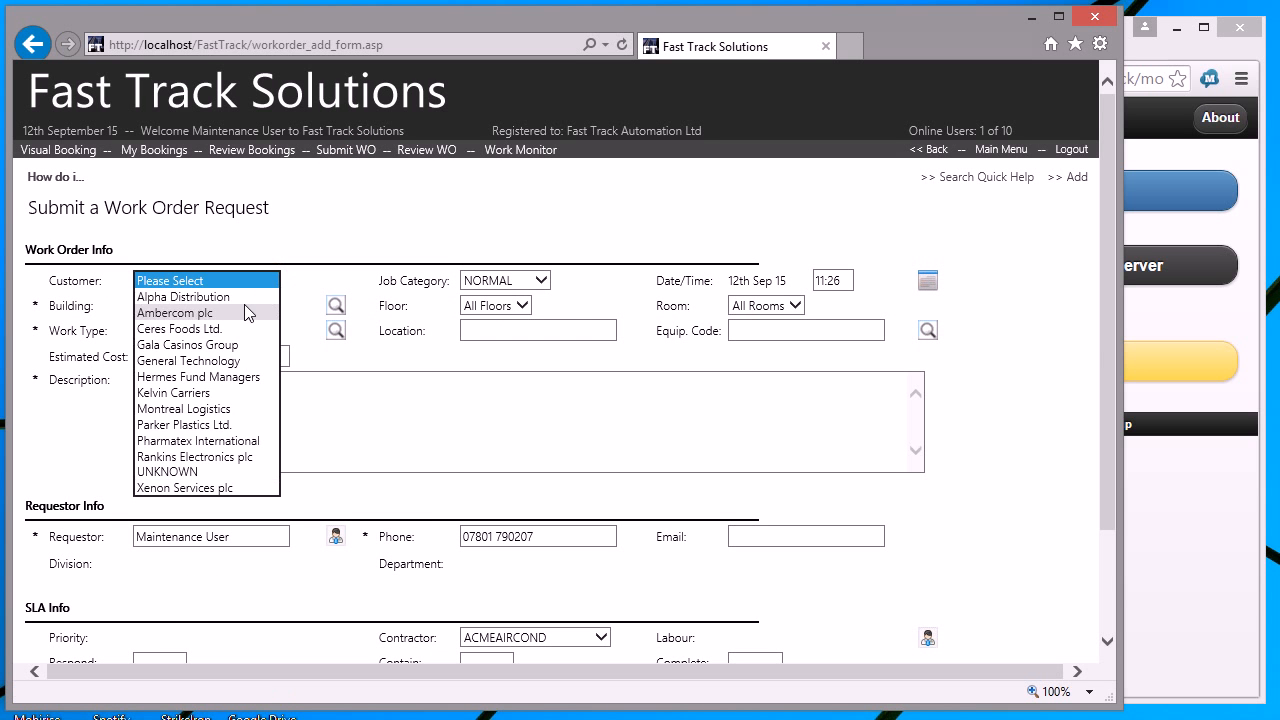
{"action": "left_click", "coordinate": [250, 320]}
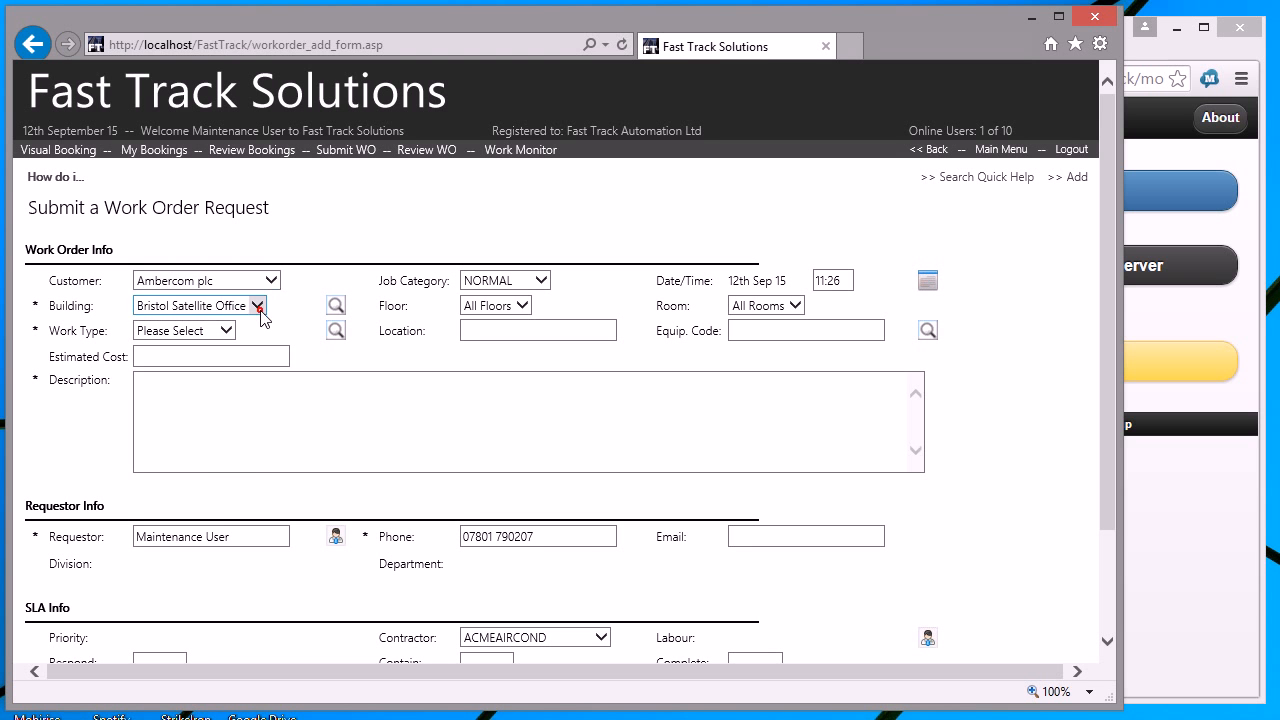
{"action": "left_click", "coordinate": [262, 314]}
{"action": "left_click", "coordinate": [249, 321]}
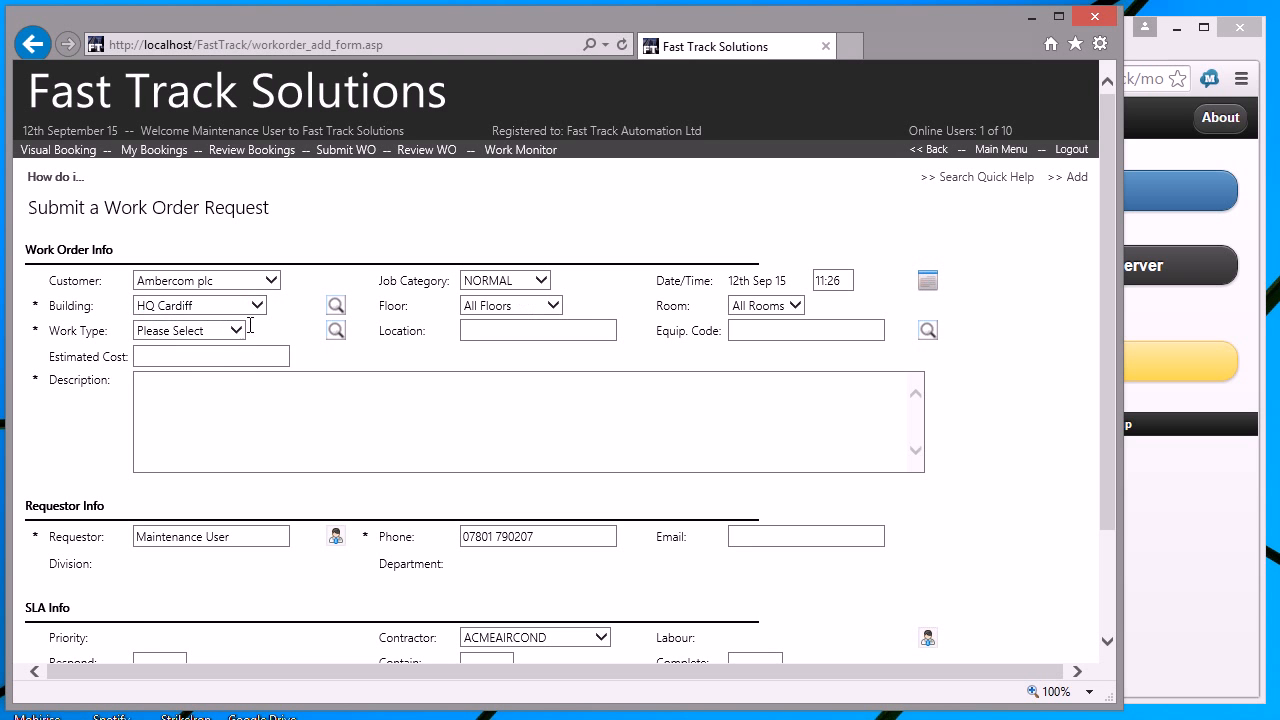
{"action": "left_click", "coordinate": [244, 334]}
{"action": "left_click", "coordinate": [229, 345]}
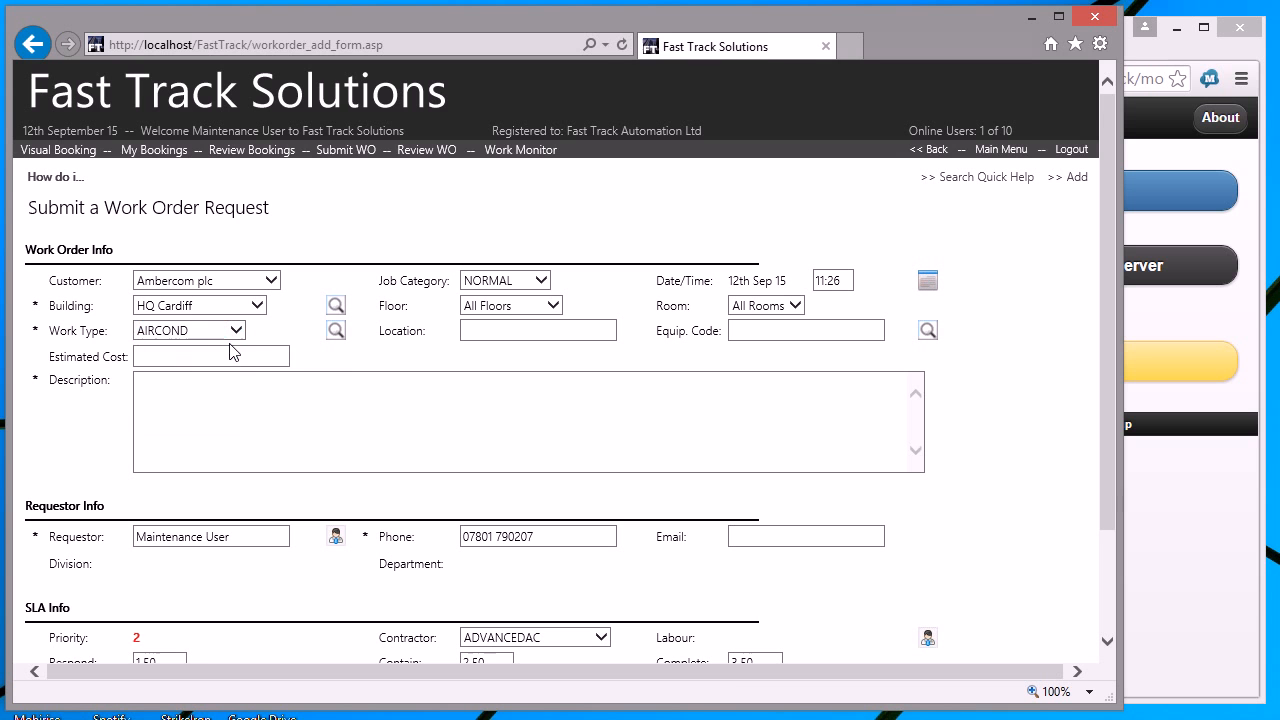
- Fill the description from the THERMOSTAT common problem, add "Seems to be worse on Mondays!", and submit the request
{"action": "left_click", "coordinate": [334, 334]}
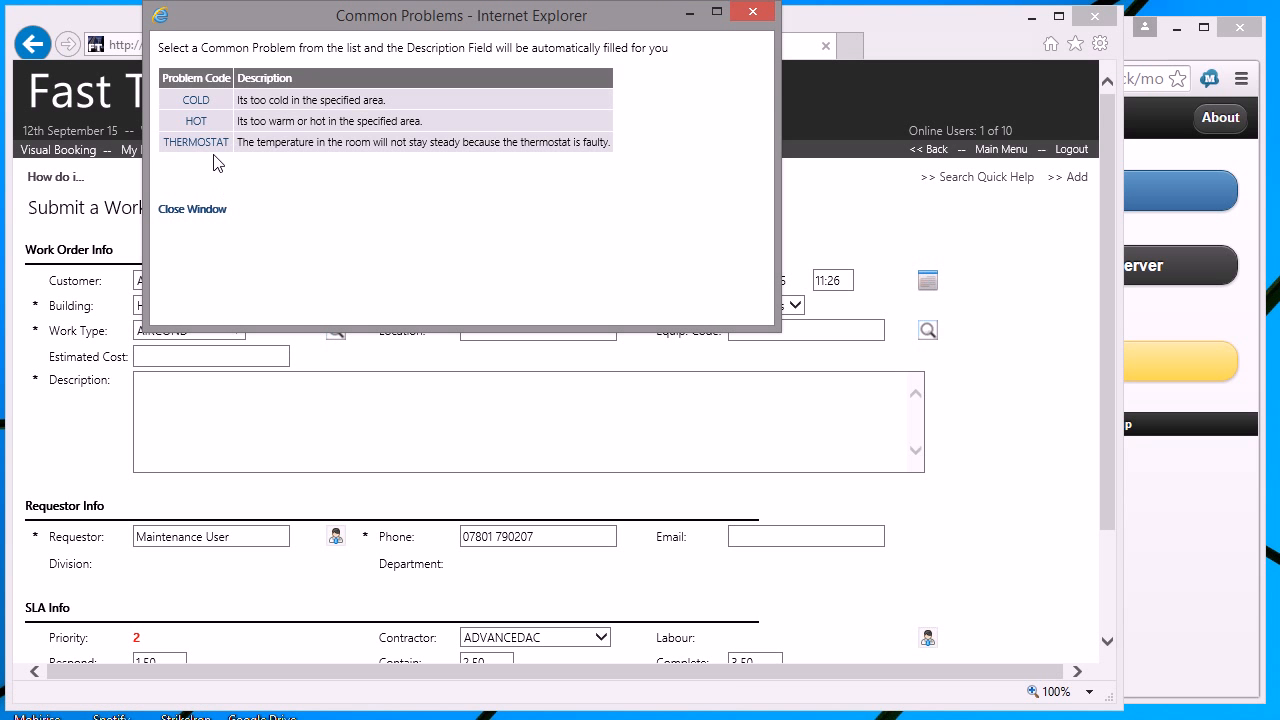
{"action": "left_click", "coordinate": [205, 143]}
{"action": "left_click", "coordinate": [586, 389]}
{"action": "type", "text": "Seems to be worse on Mondays!"}
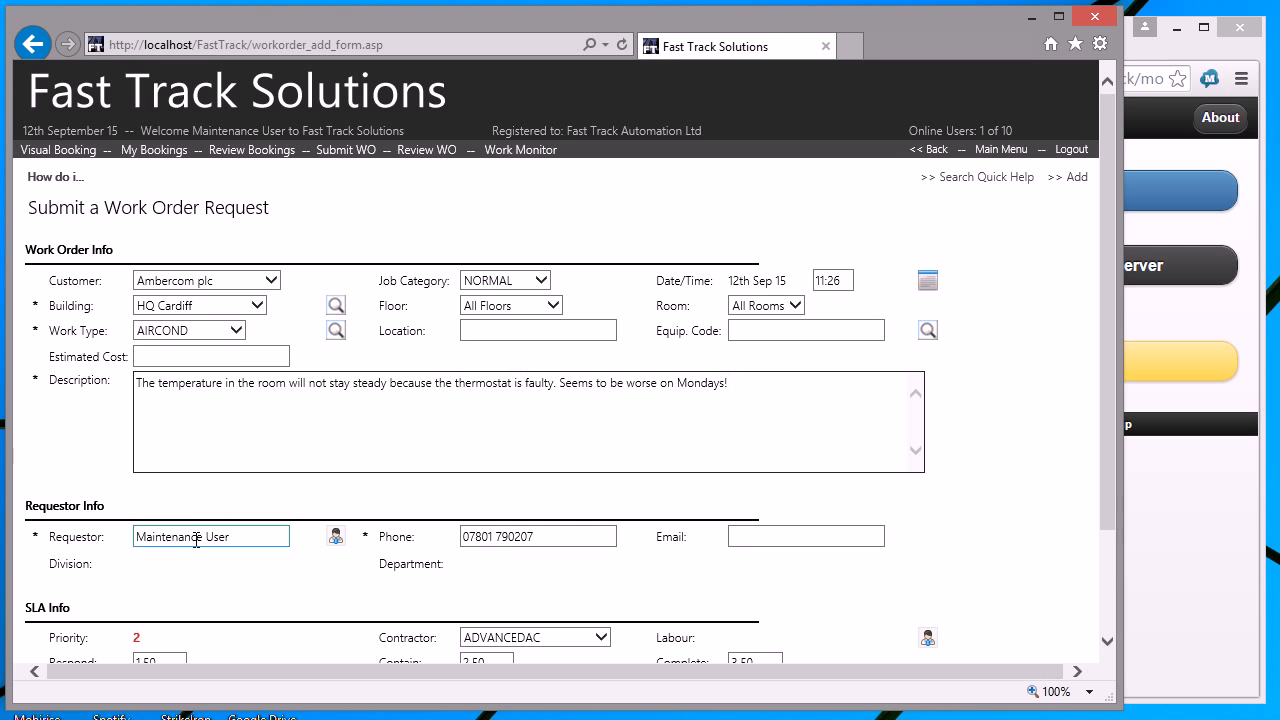
{"action": "left_click_drag", "start_coordinate": [1100, 480], "coordinate": [1114, 557]}
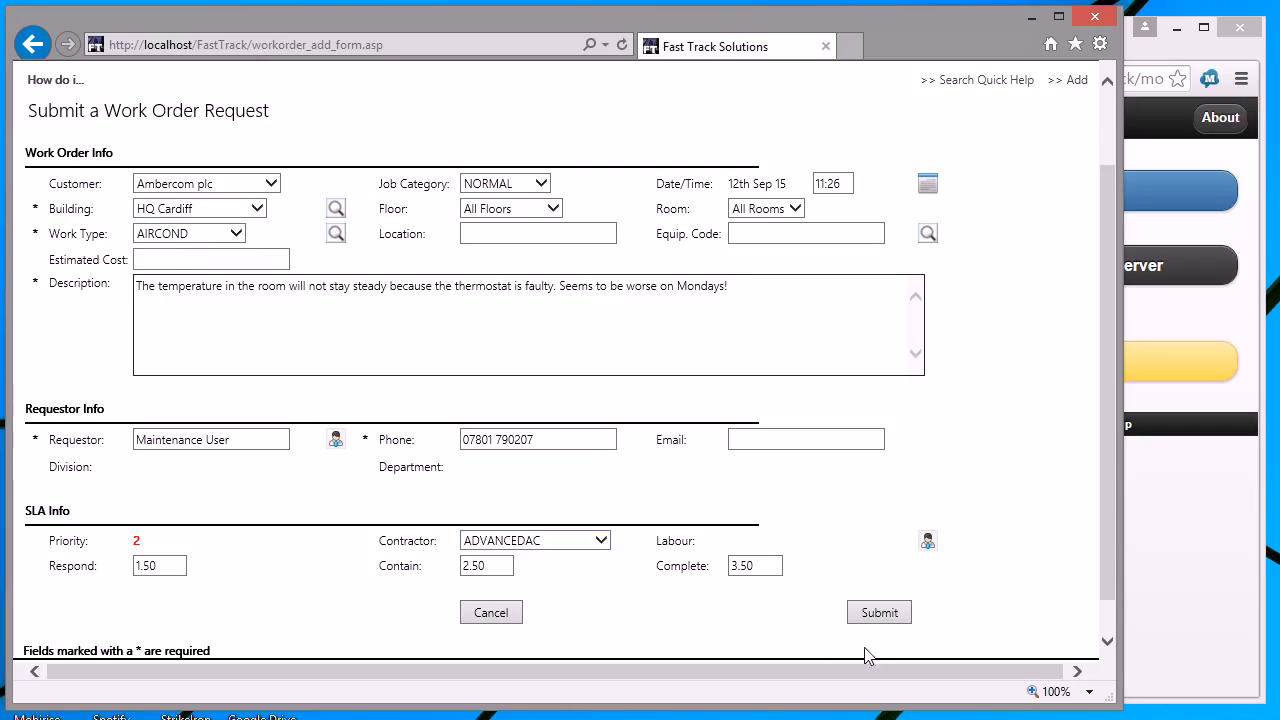
{"action": "left_click", "coordinate": [879, 613]}
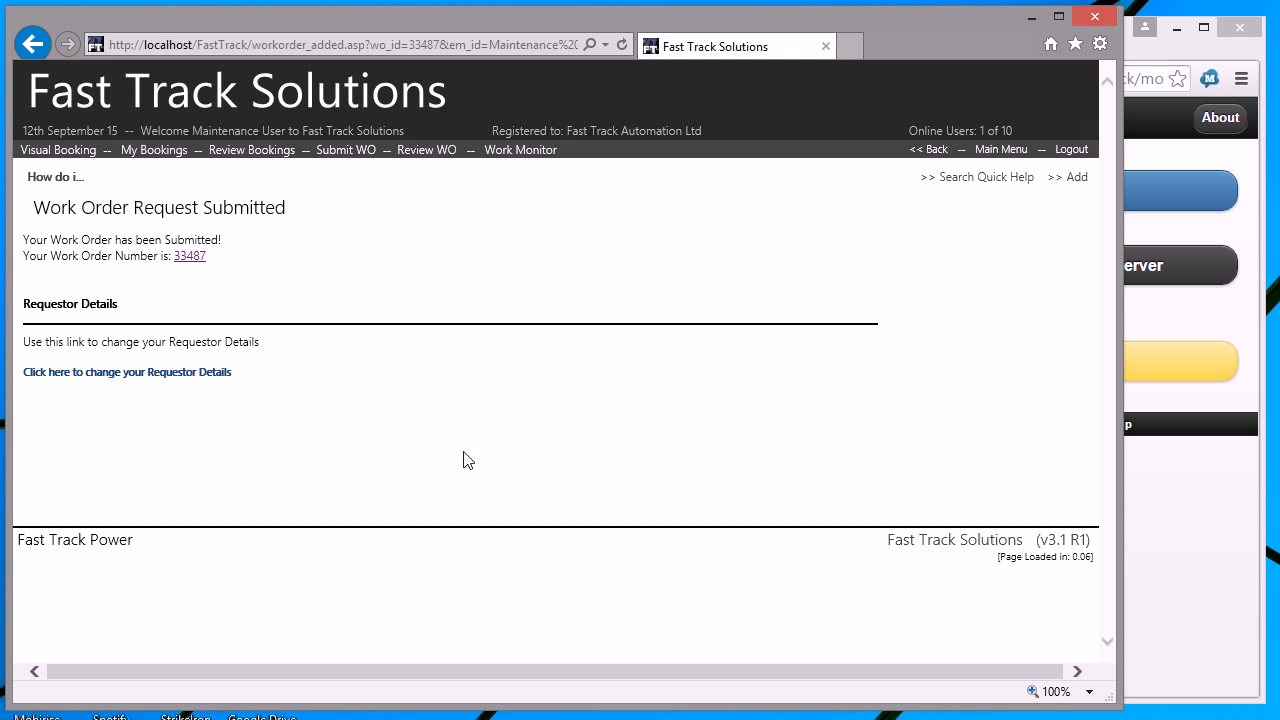
- Review the newly submitted work order and reopen it from the Work Monitor
{"action": "left_click", "coordinate": [192, 258]}
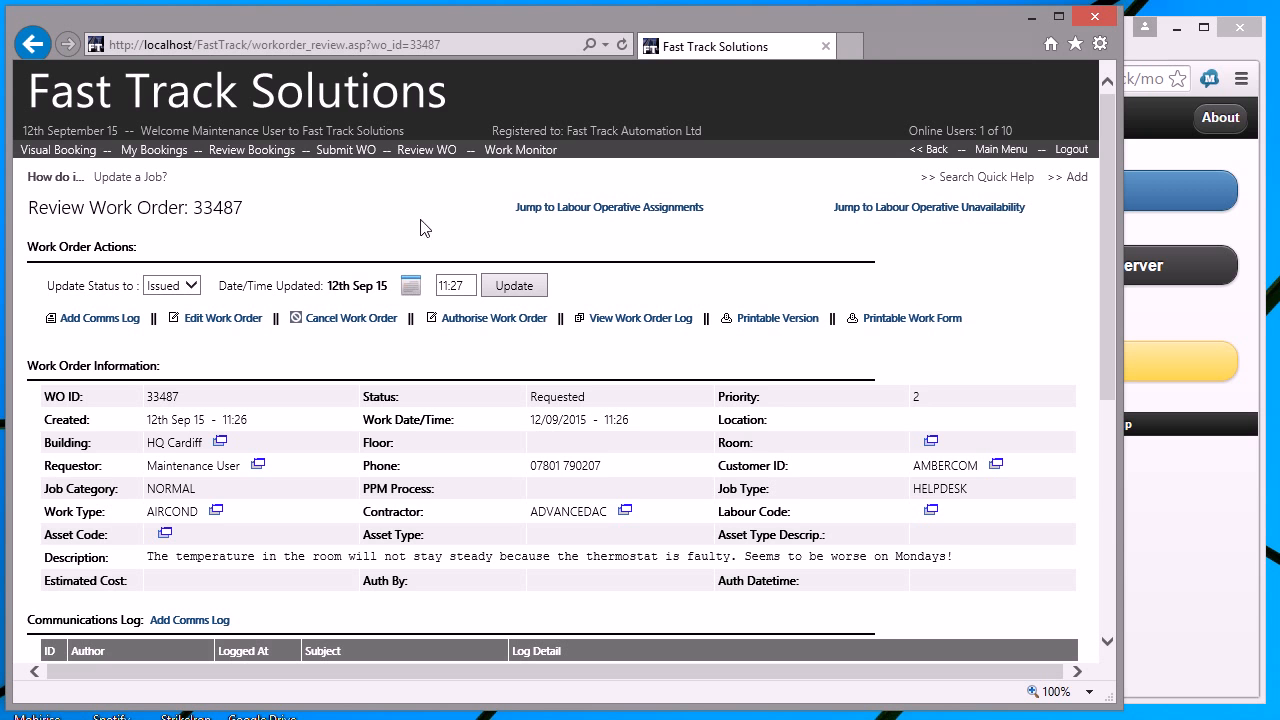
{"action": "left_click", "coordinate": [522, 155]}
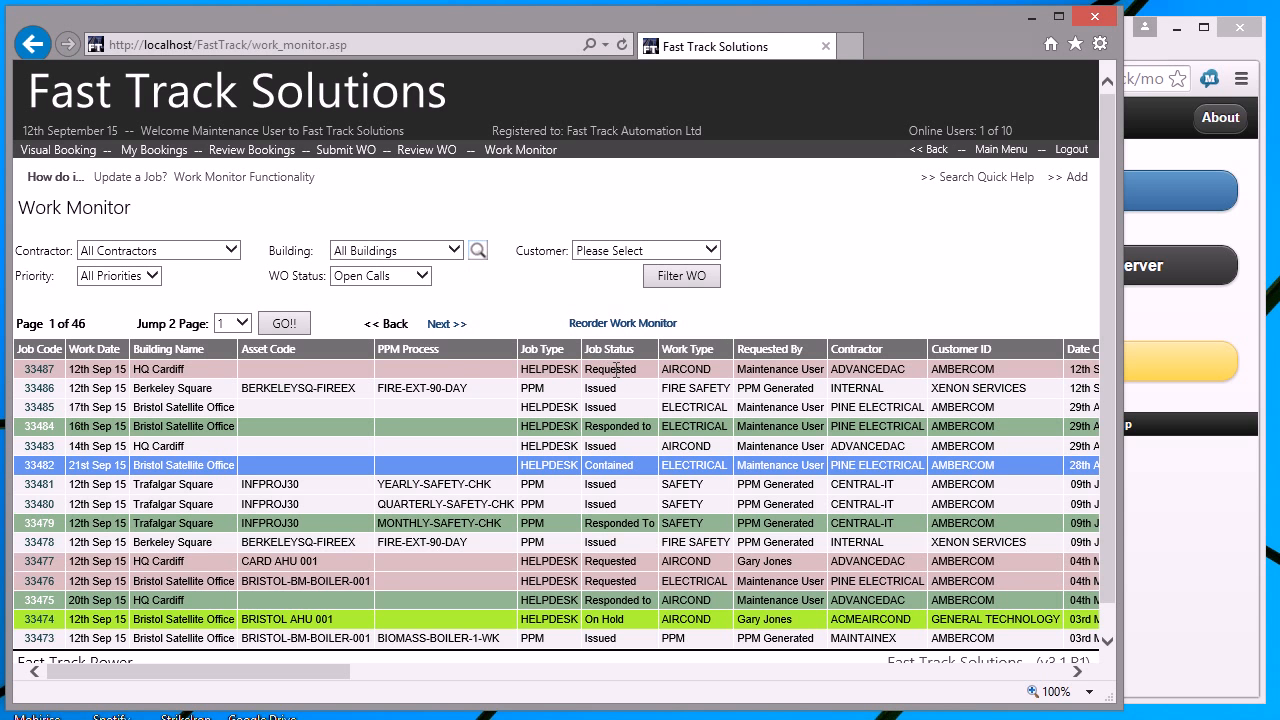
{"action": "left_click", "coordinate": [42, 370]}
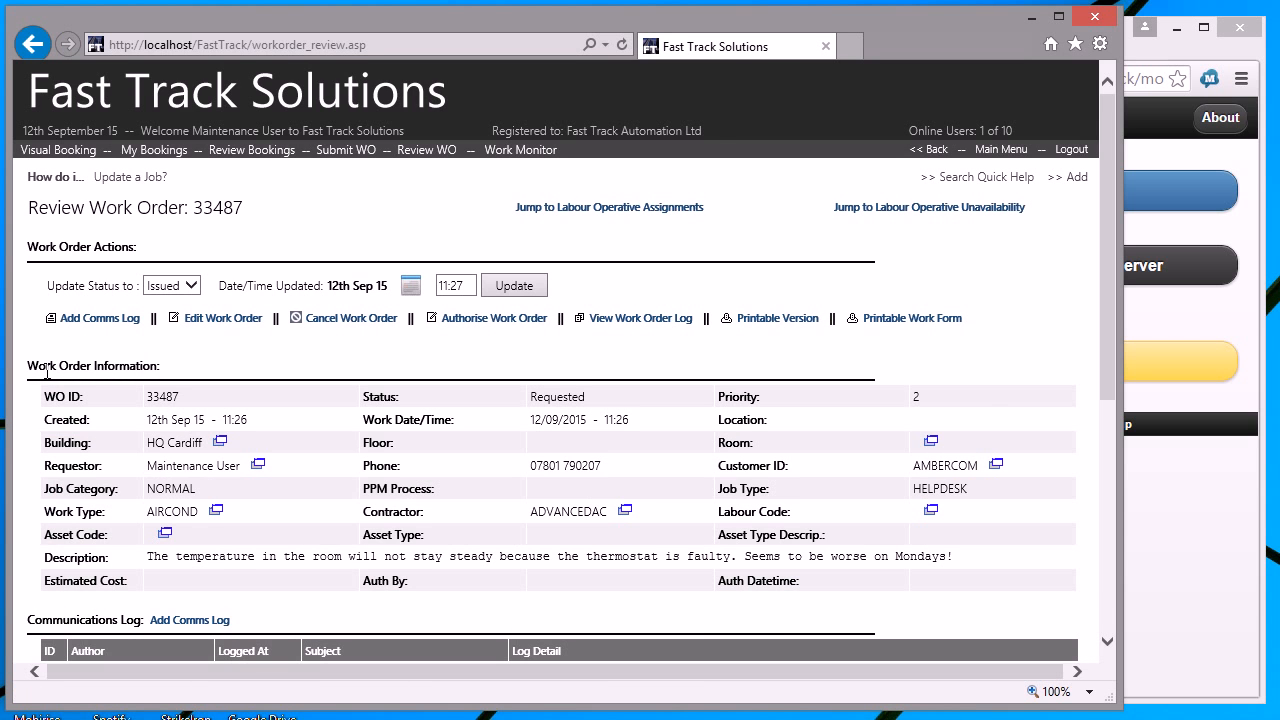
- Edit the new work order to assign the first listed AC engineer as labour, save it, and return to the Work Monitor
{"action": "left_click", "coordinate": [212, 318]}
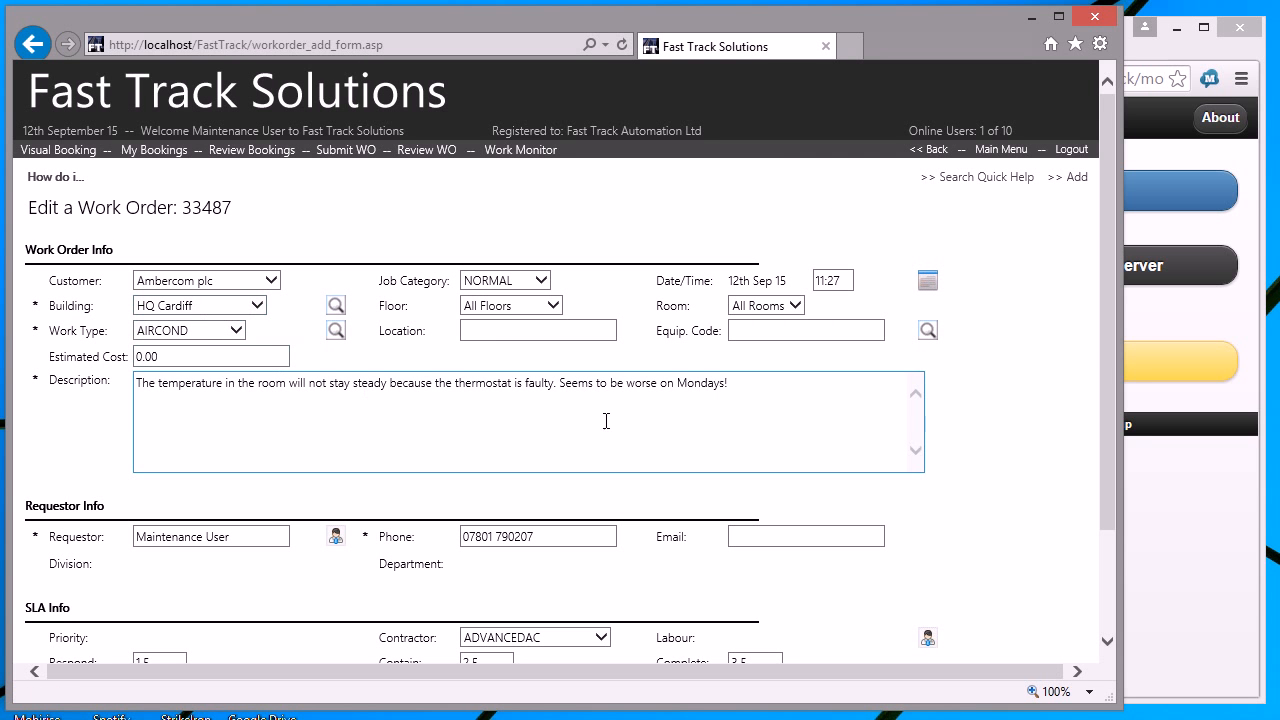
{"action": "scroll", "coordinate": [1090, 490], "scroll_direction": "down", "scroll_amount": 2}
{"action": "scroll", "coordinate": [1080, 515], "scroll_direction": "down", "scroll_amount": 1}
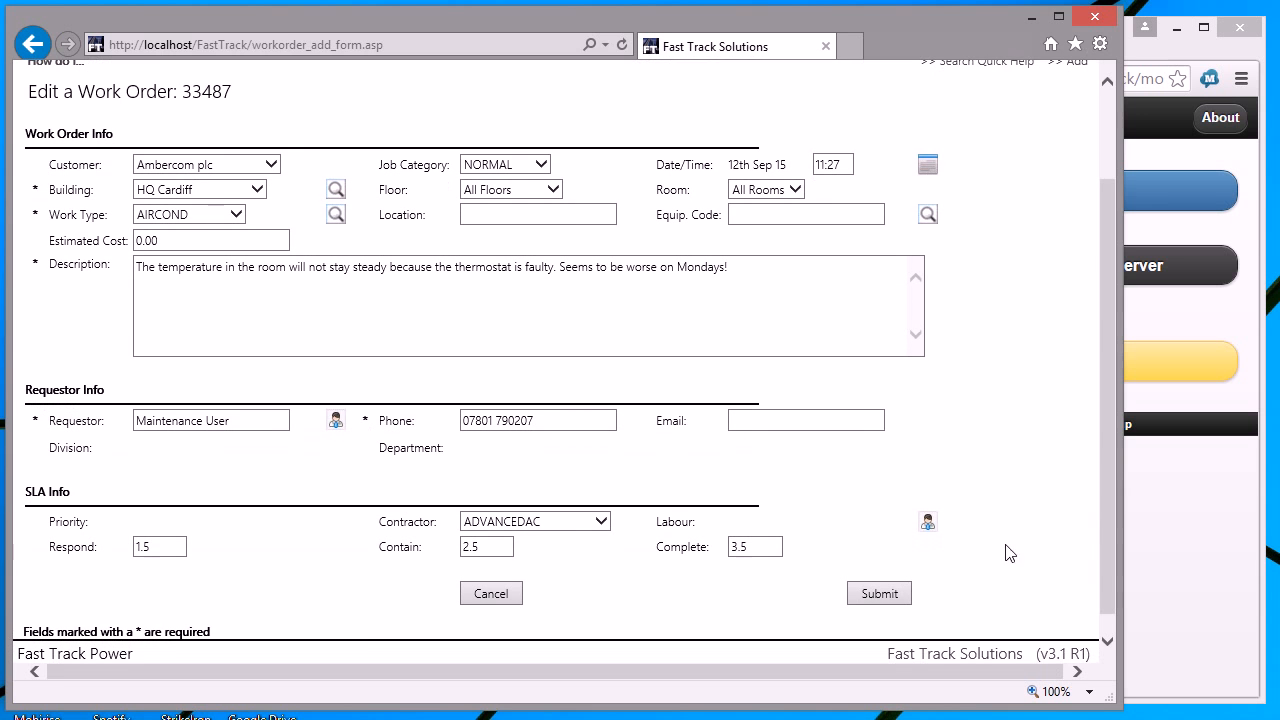
{"action": "left_click", "coordinate": [929, 523]}
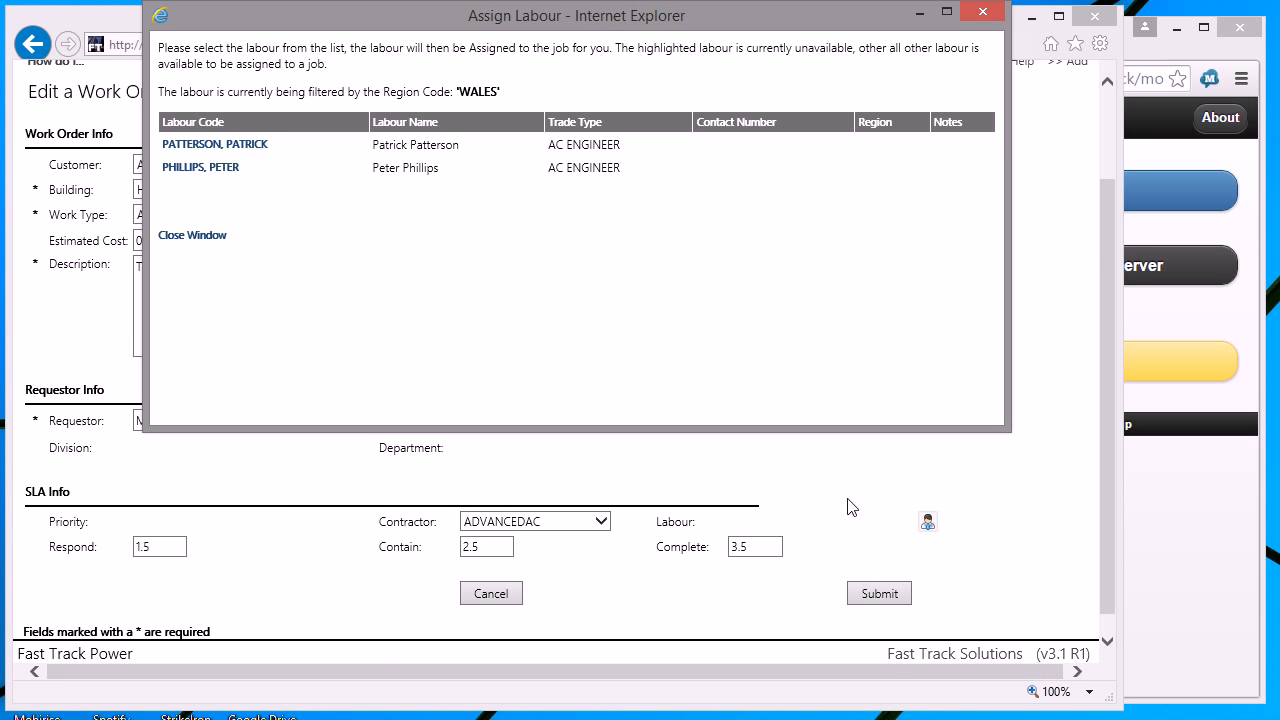
{"action": "left_click", "coordinate": [257, 149]}
{"action": "left_click_drag", "start_coordinate": [1105, 427], "coordinate": [1102, 519]}
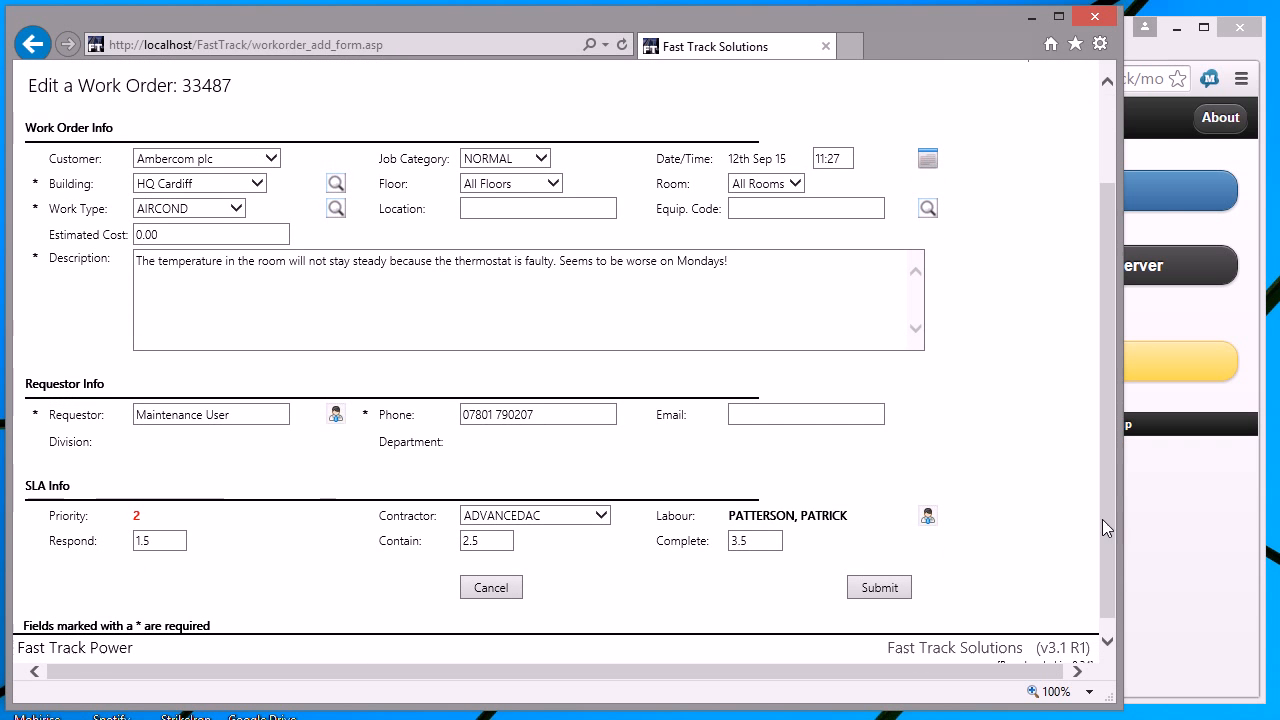
{"action": "left_click", "coordinate": [881, 589]}
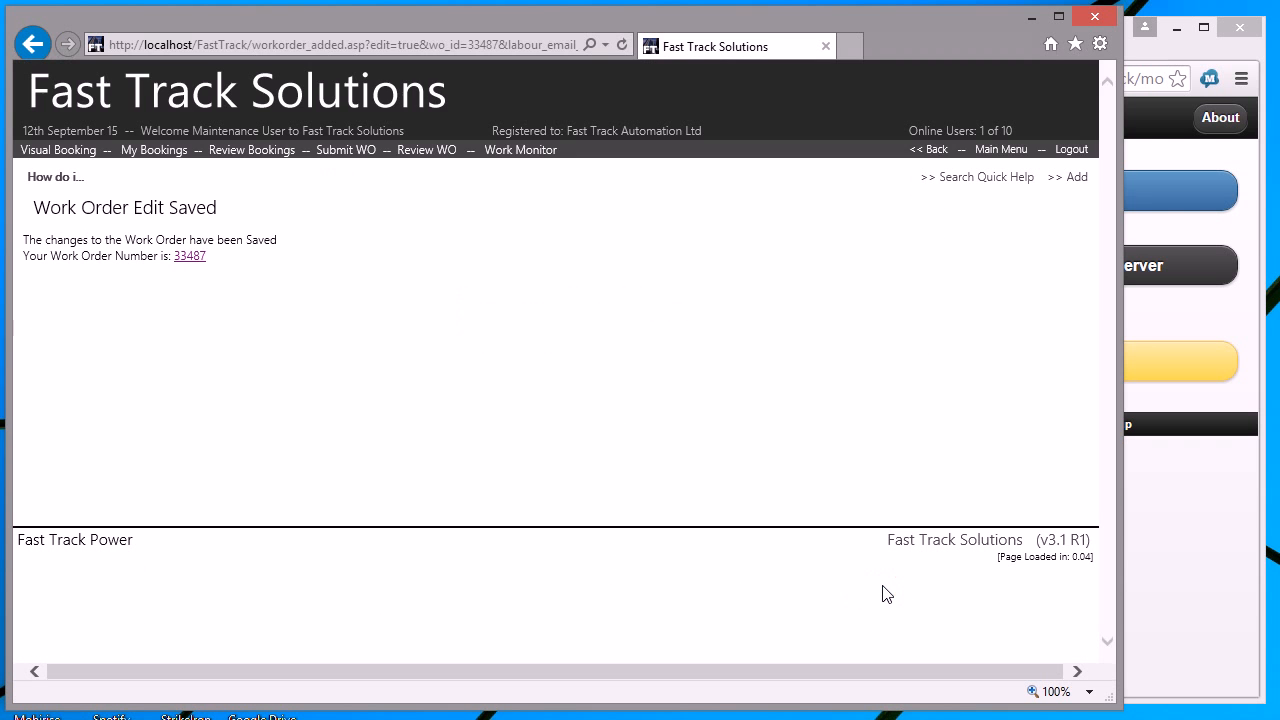
{"action": "left_click", "coordinate": [517, 151]}
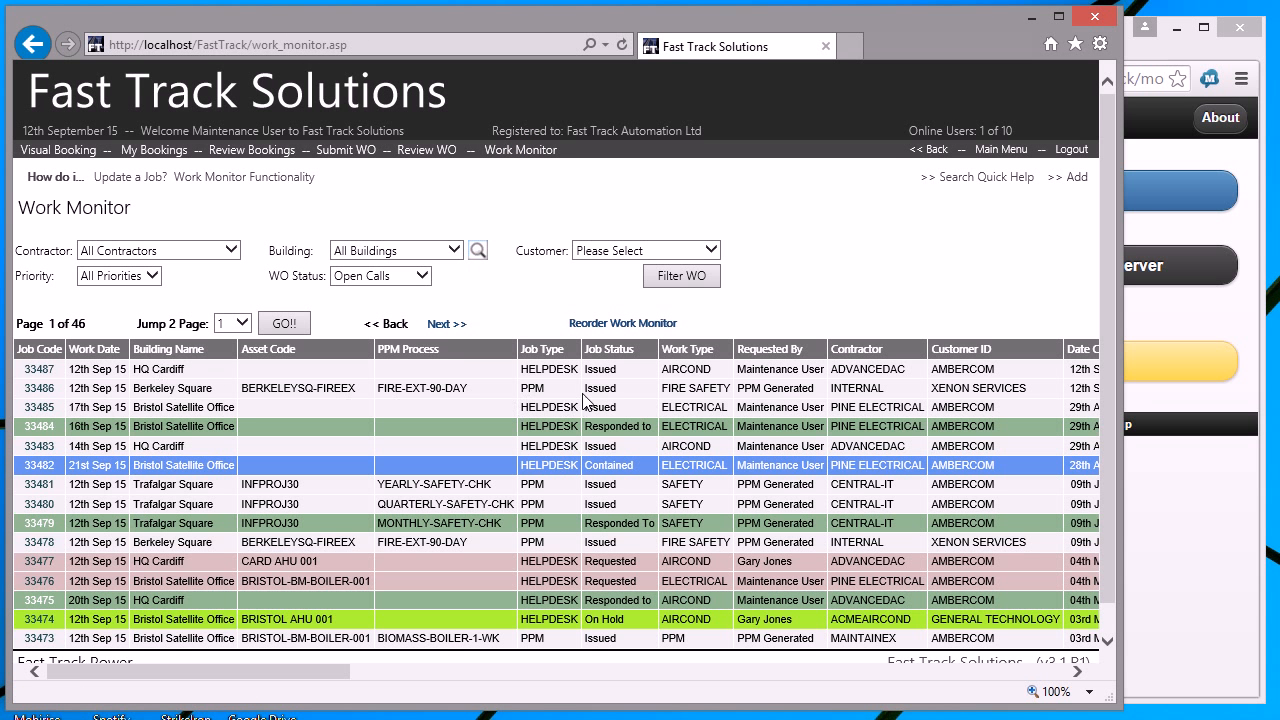
- Switch to Fast Track Mobile in the other browser window, sync the jobs with the server, and return to its main menu
{"action": "left_click", "coordinate": [1155, 500]}
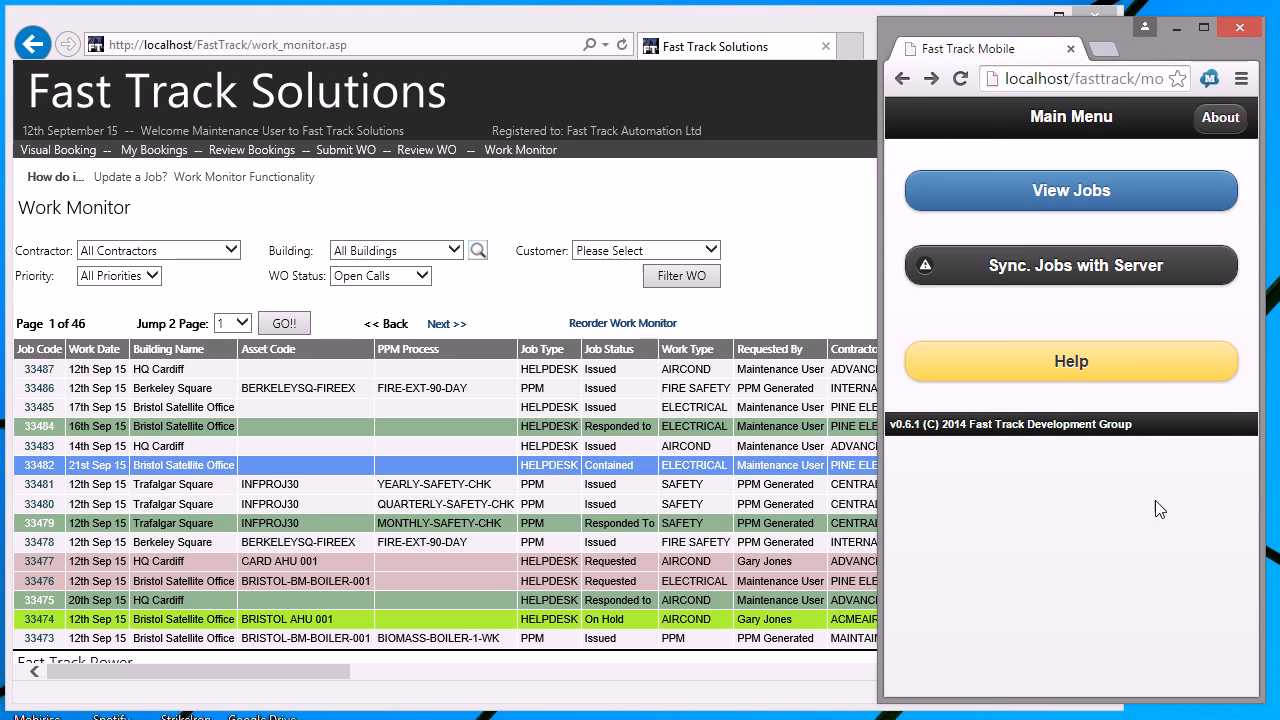
{"action": "left_click", "coordinate": [1073, 275]}
{"action": "left_click", "coordinate": [1071, 409]}
{"action": "left_click", "coordinate": [1072, 362]}
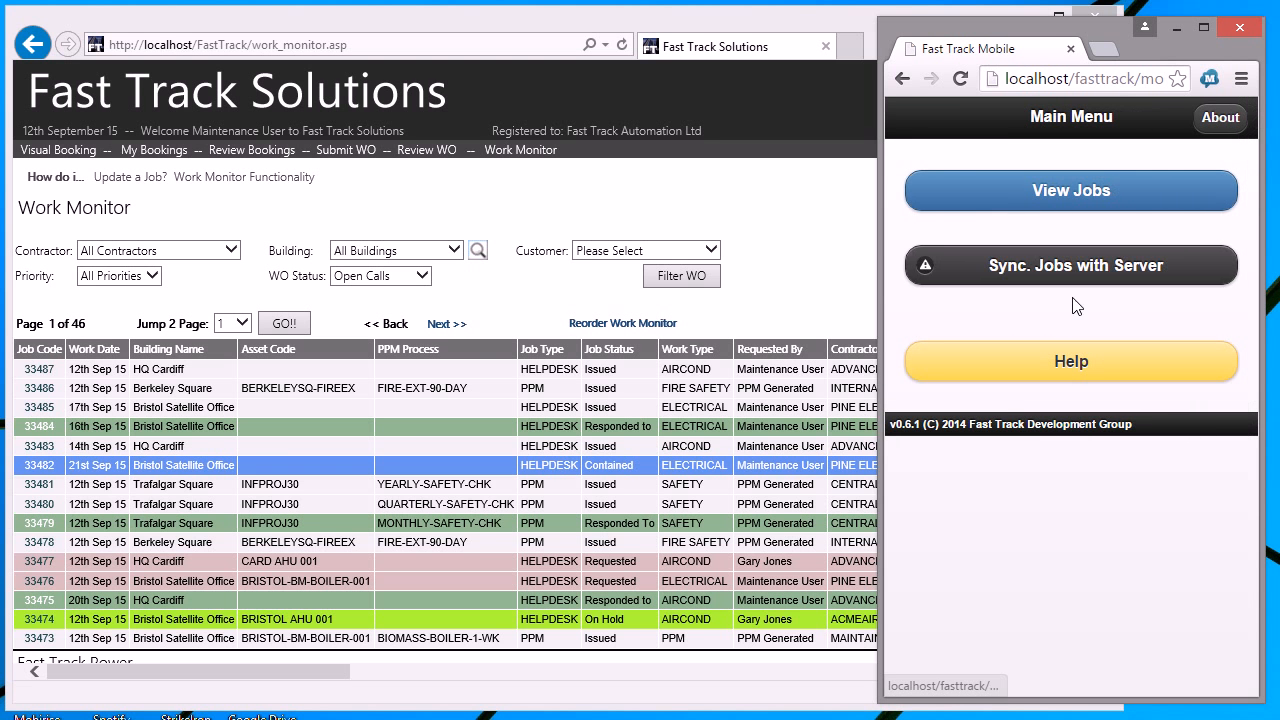
- View the mobile job list and open the details of the new HQ Cardiff AIRCOND job
{"action": "left_click", "coordinate": [1076, 200]}
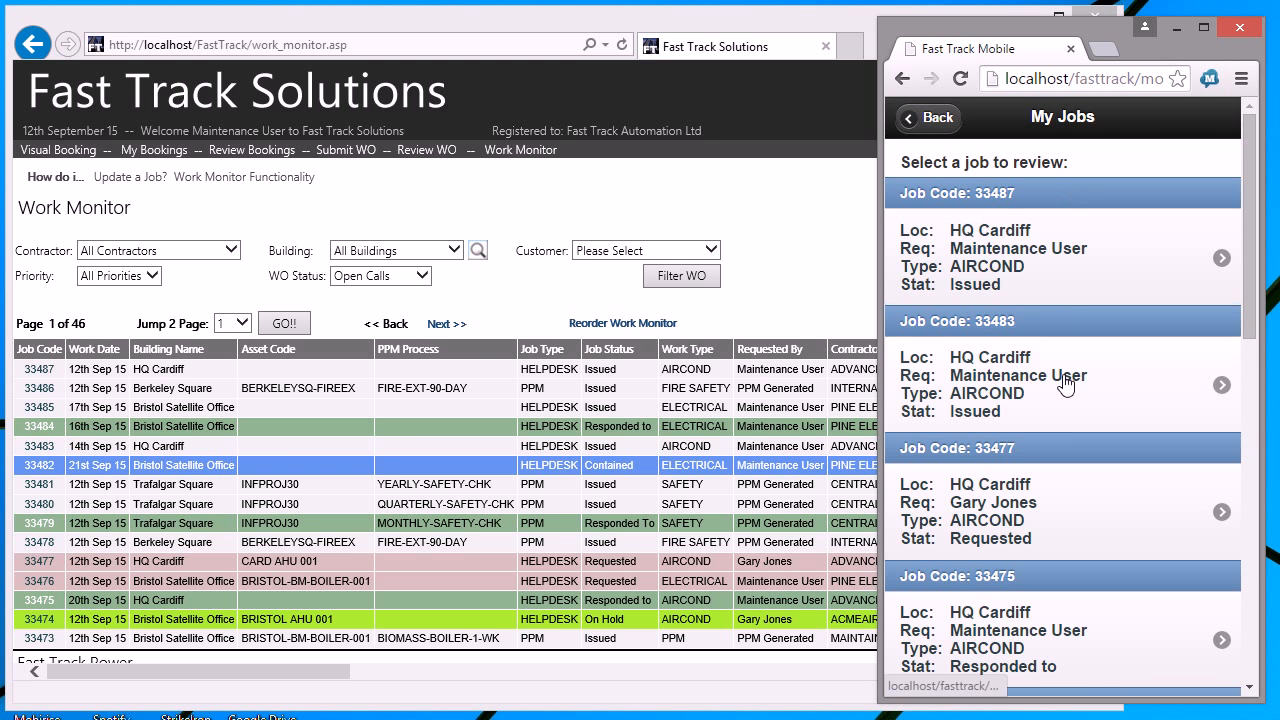
{"action": "left_click", "coordinate": [1014, 257]}
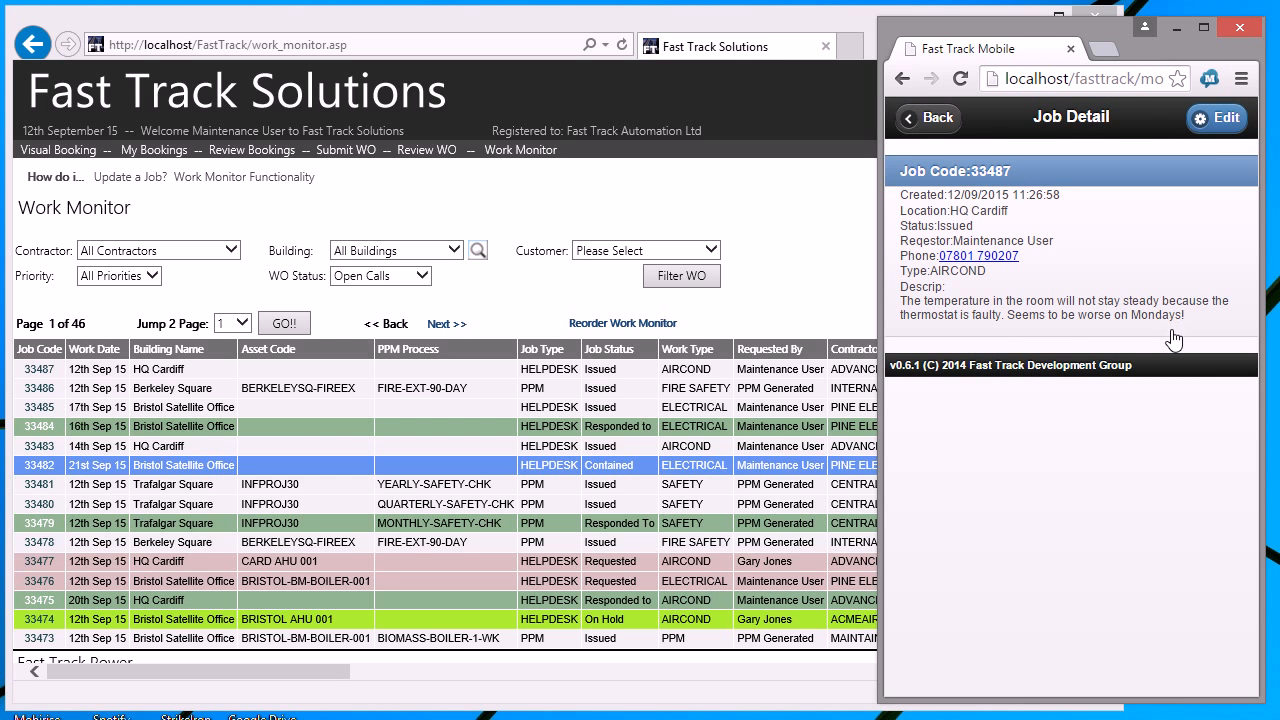
- Change the HQ Cardiff AIRCOND job's status to Responded to in the mobile app and save it
{"action": "left_click", "coordinate": [1222, 122]}
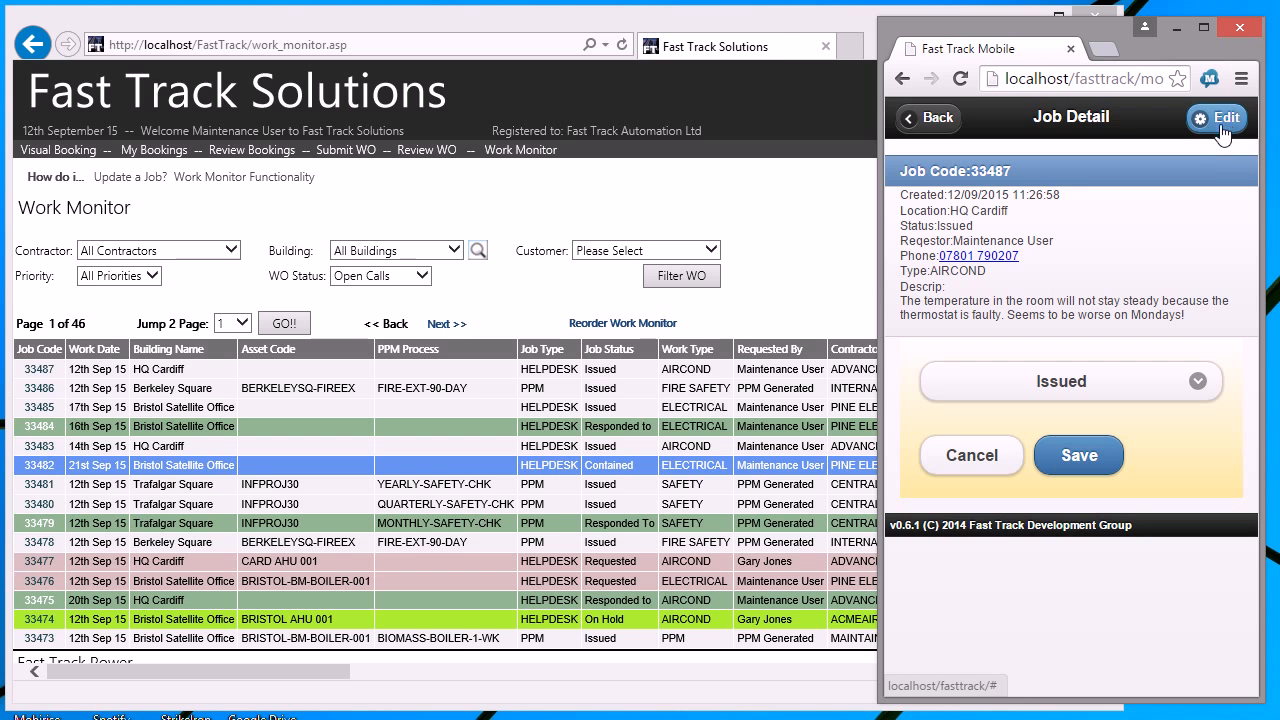
{"action": "left_click", "coordinate": [1198, 385]}
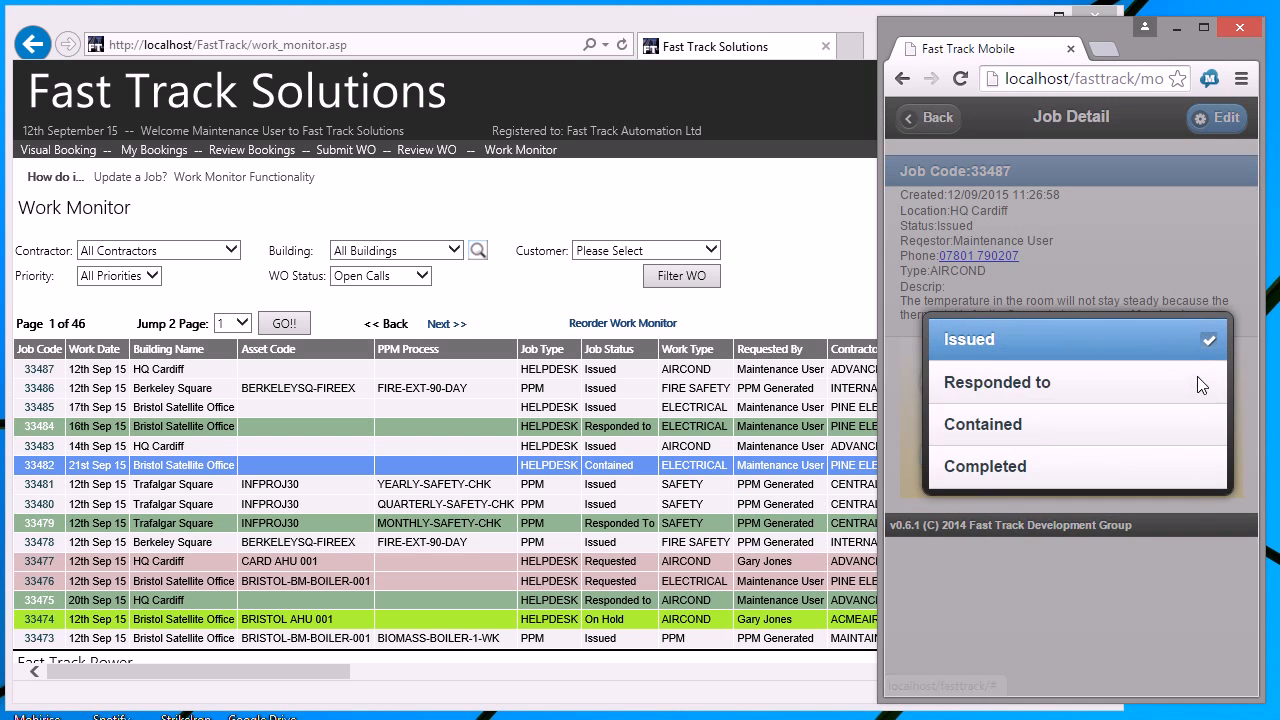
{"action": "left_click", "coordinate": [1147, 393]}
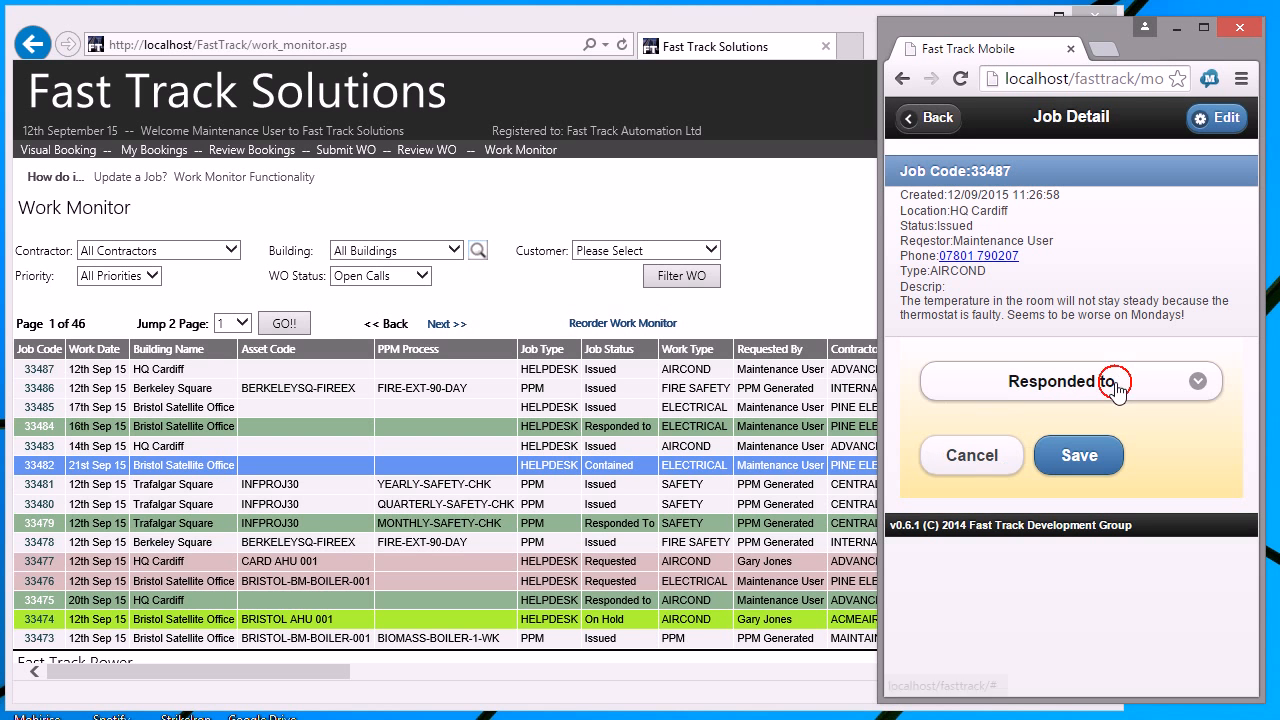
{"action": "left_click", "coordinate": [1078, 456]}
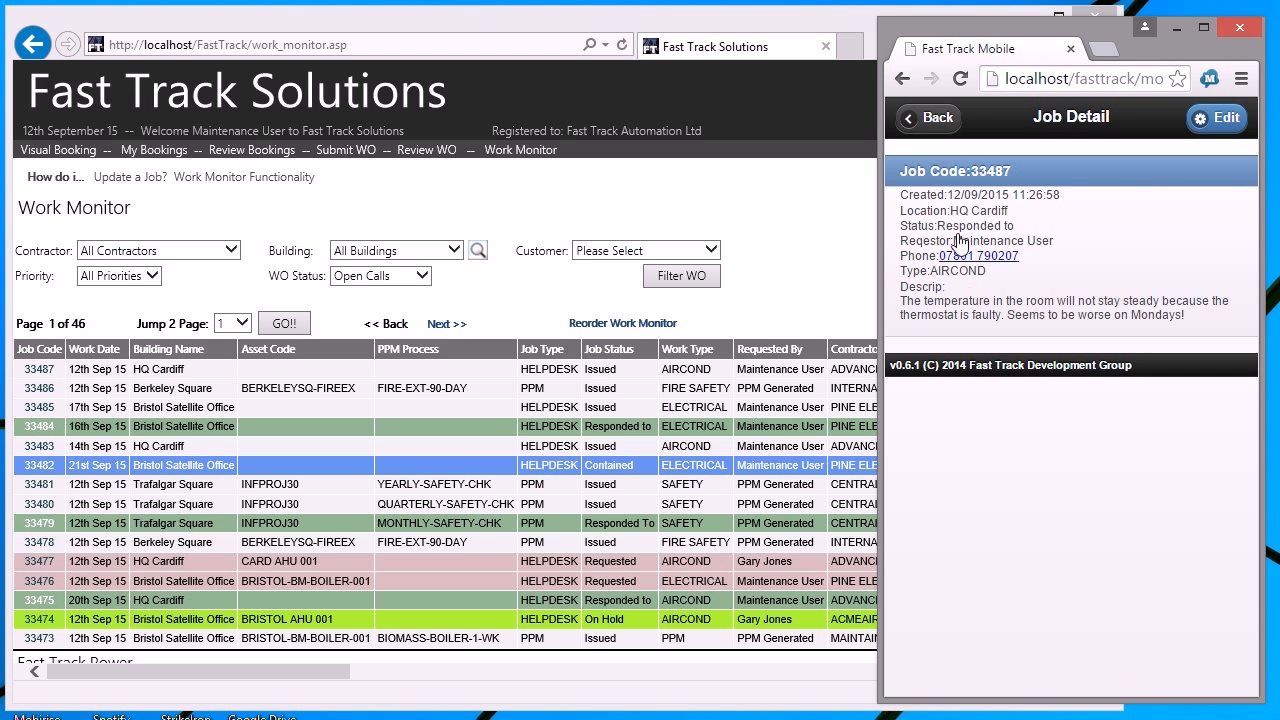
- Leave the mobile job list and sync the updated job with the server using the already filled-in login
{"action": "left_click", "coordinate": [937, 120]}
{"action": "left_click", "coordinate": [938, 119]}
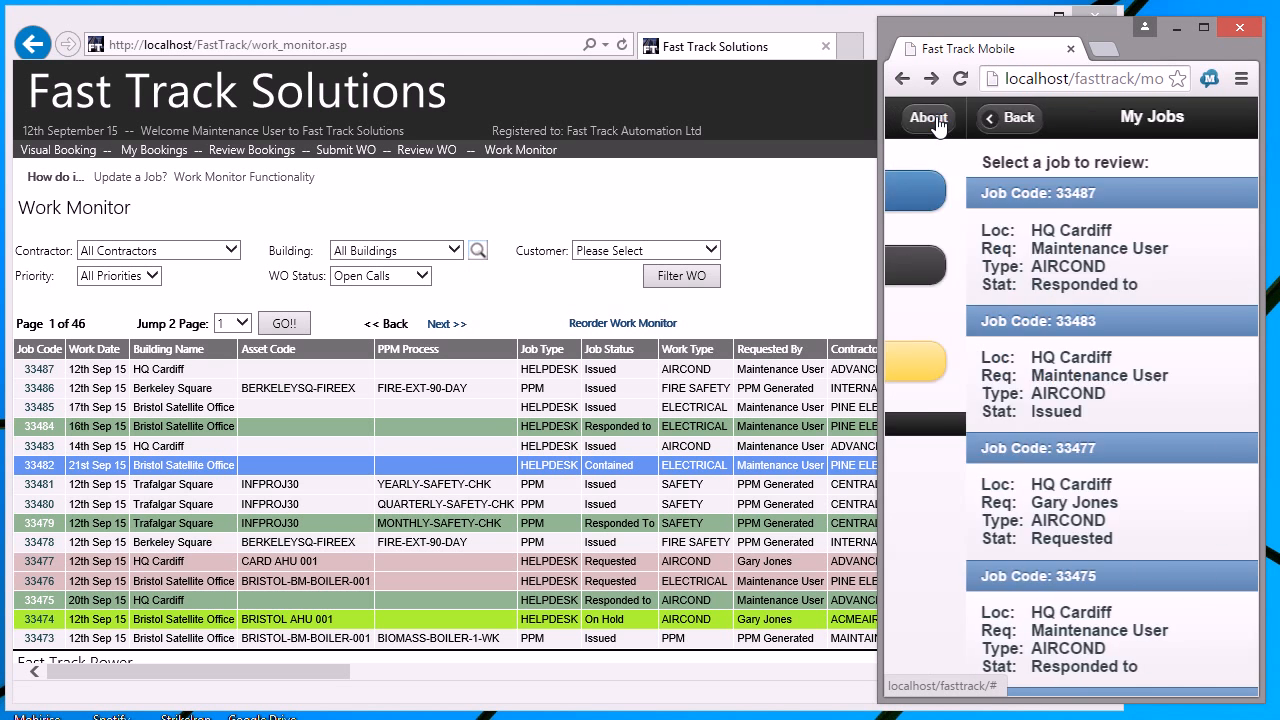
{"action": "left_click", "coordinate": [1043, 262]}
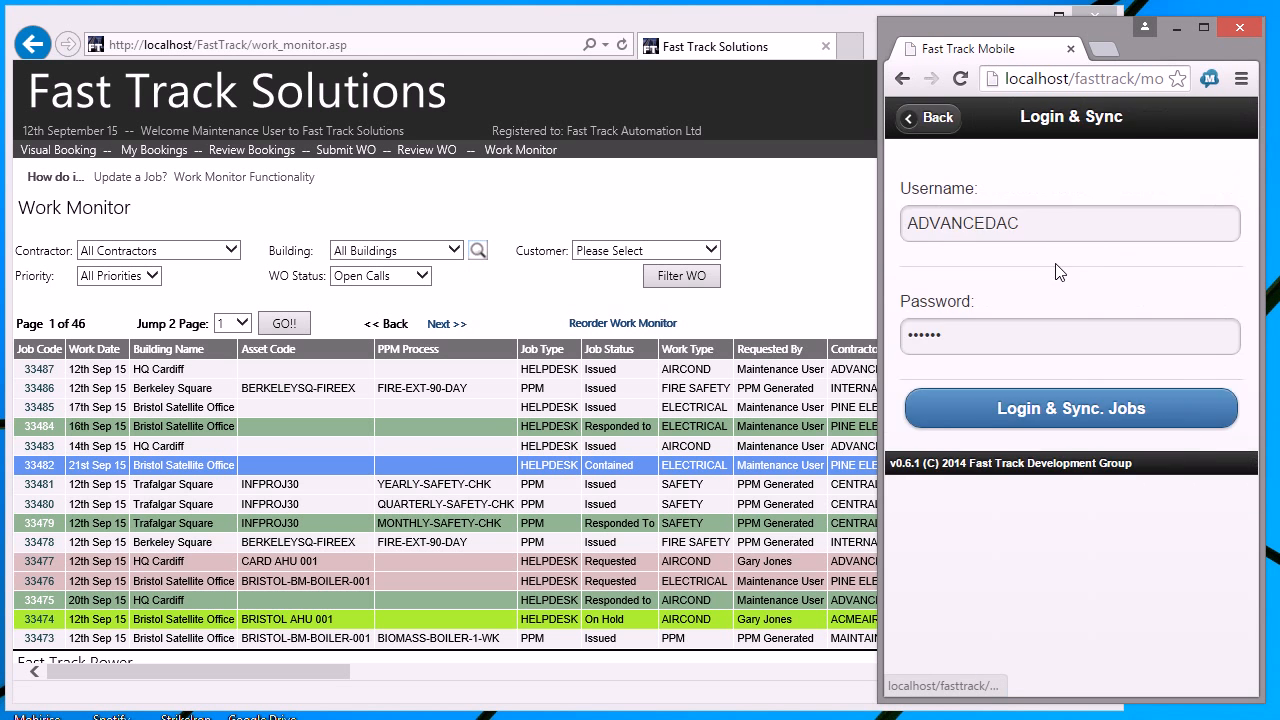
{"action": "left_click", "coordinate": [1076, 410]}
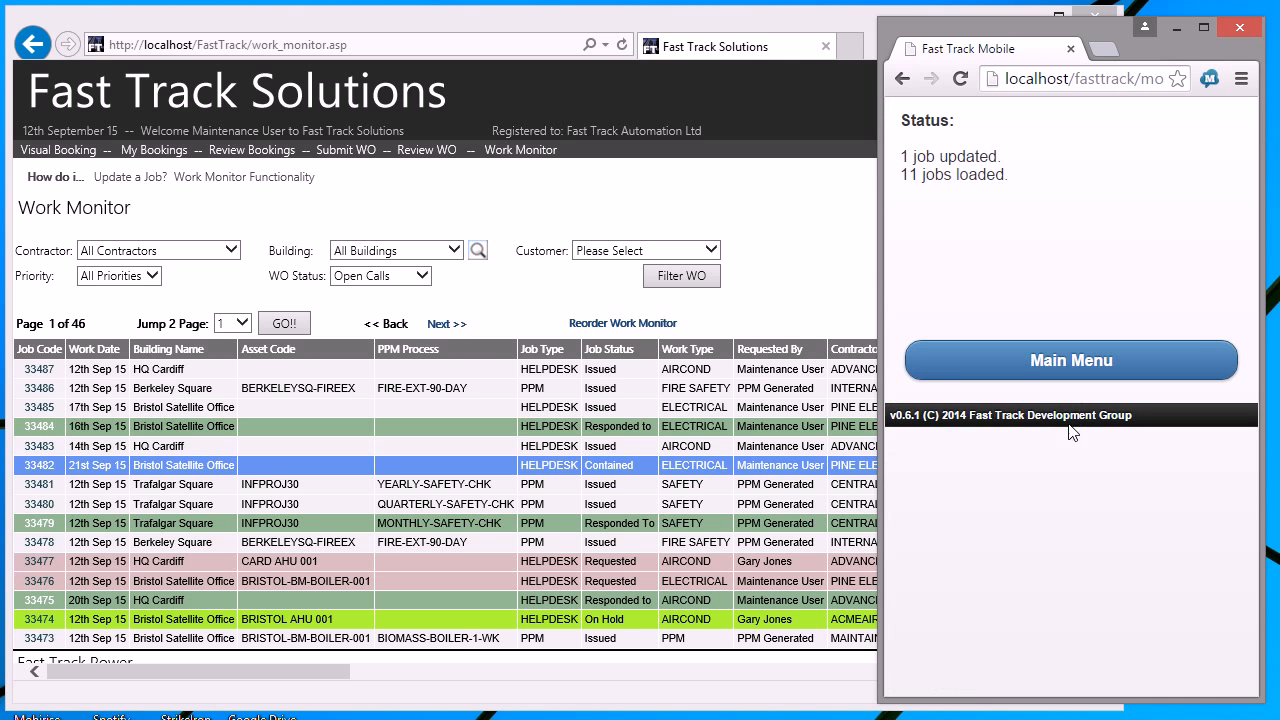
- Switch to the Fast Track Solutions window, refresh the Work Monitor list, and open the new HQ Cardiff AIRCOND work order
{"action": "left_click", "coordinate": [794, 300]}
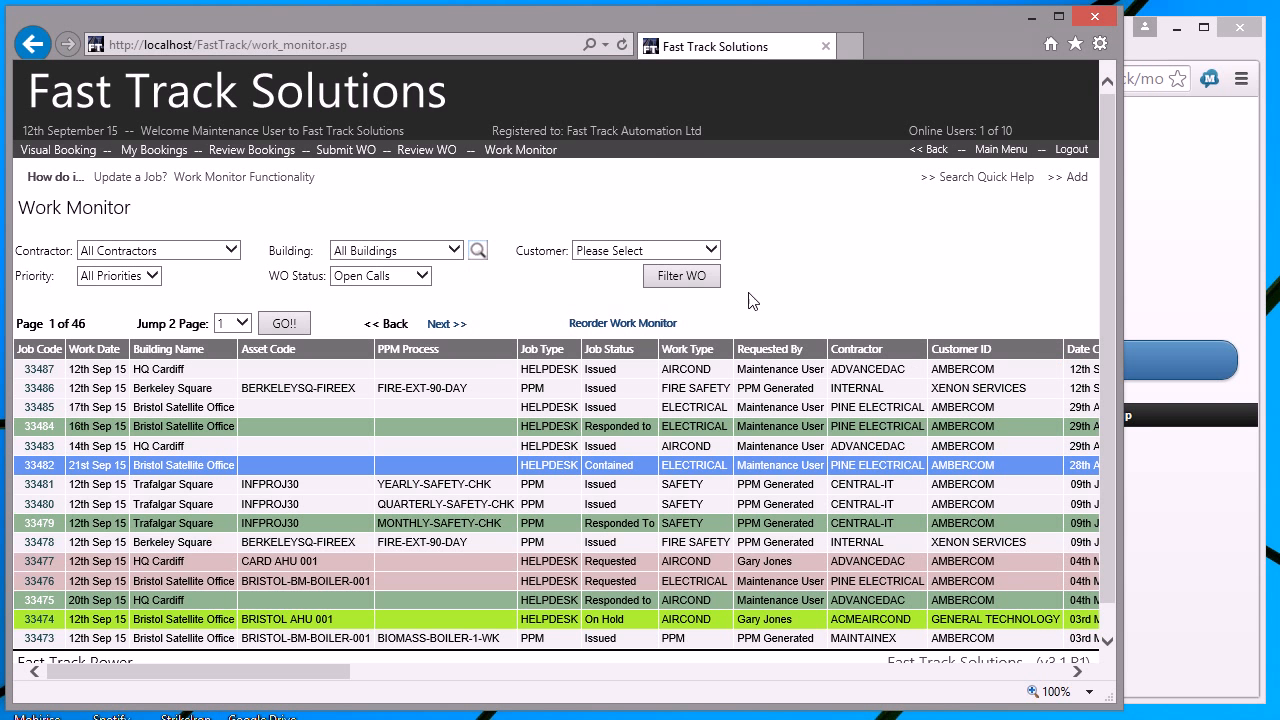
{"action": "left_click", "coordinate": [690, 279]}
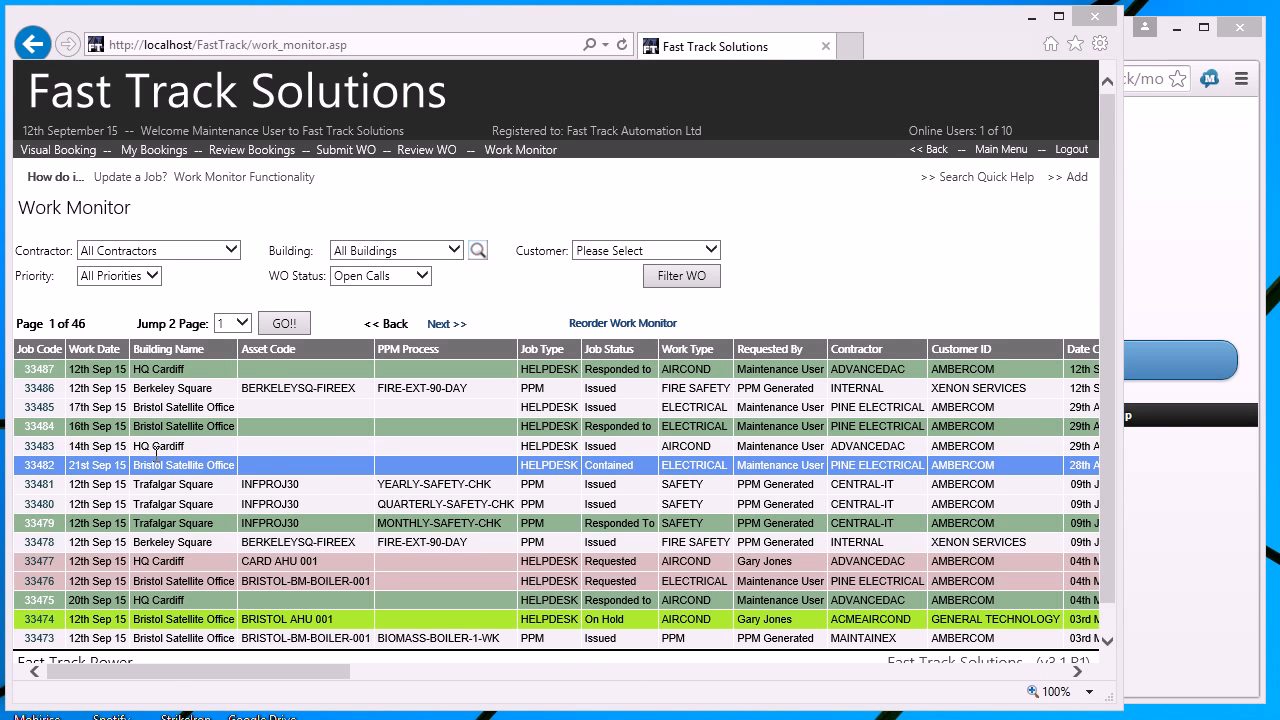
{"action": "left_click", "coordinate": [44, 372]}
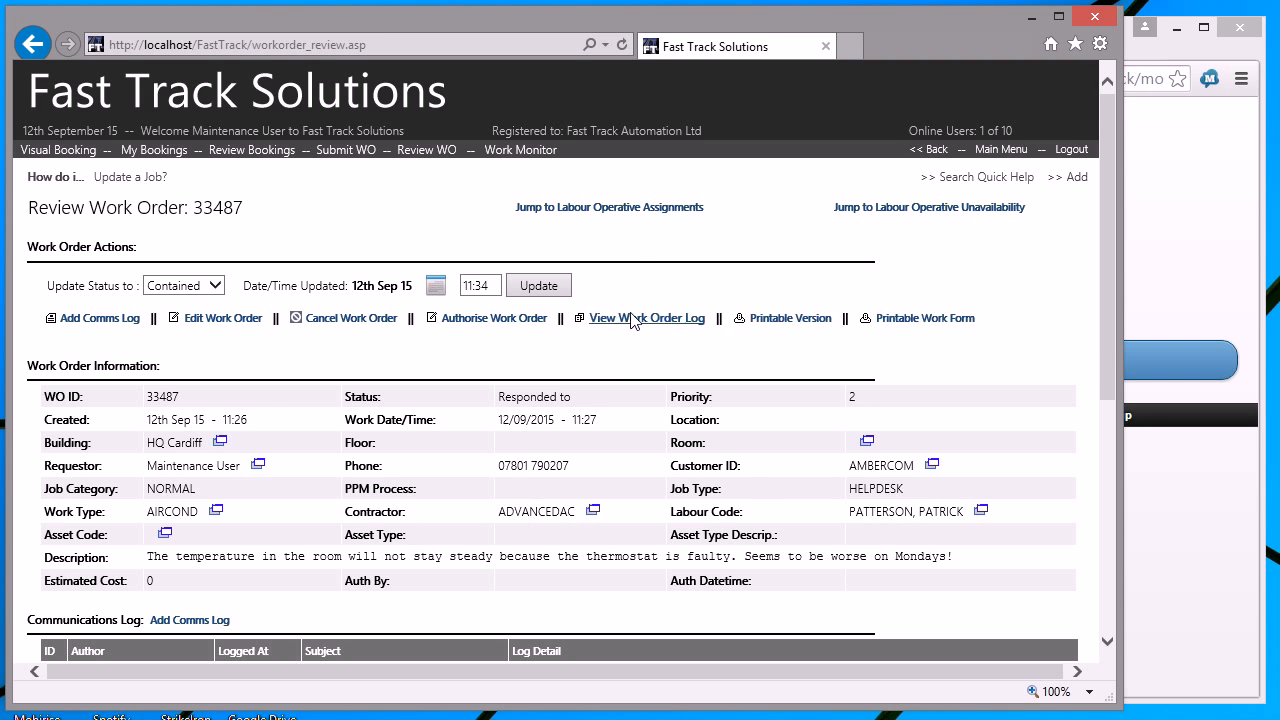
- Look through the Labour Operative Assignments and open the new HQ Cardiff job assigned for the morning of 12th Sep 15
{"action": "left_click", "coordinate": [652, 213]}
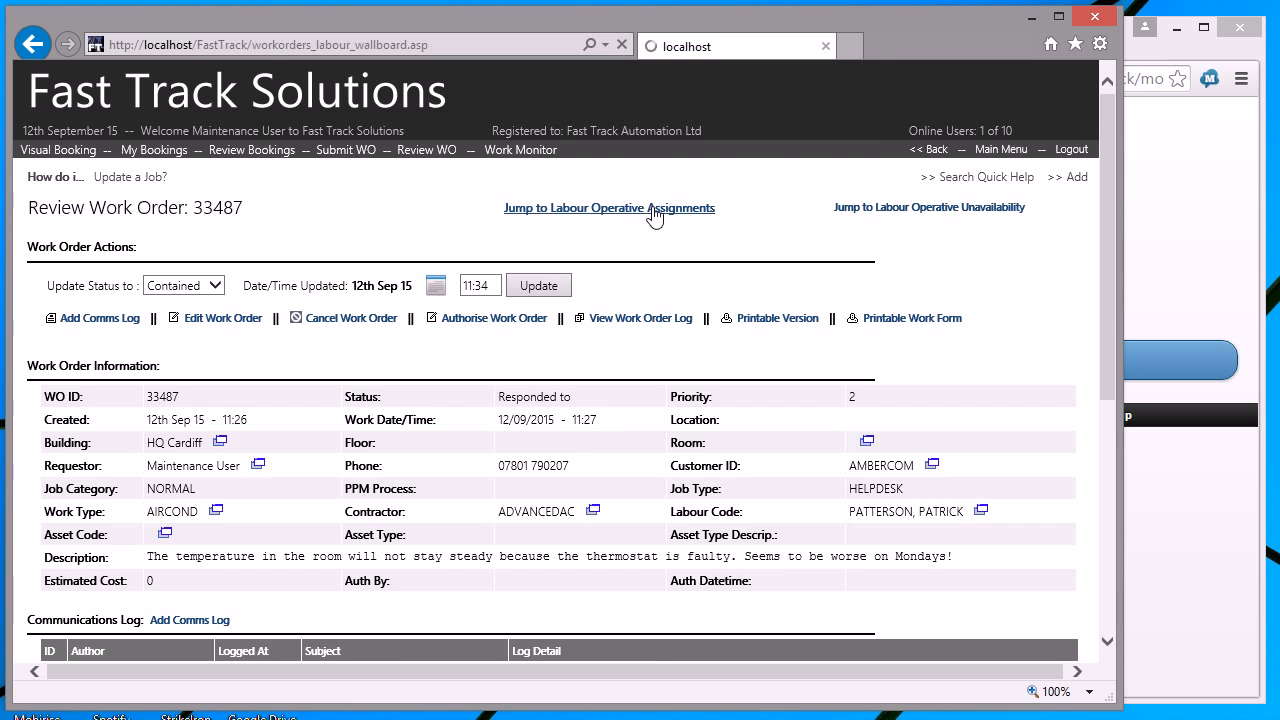
{"action": "left_click_drag", "start_coordinate": [1108, 281], "coordinate": [1114, 408]}
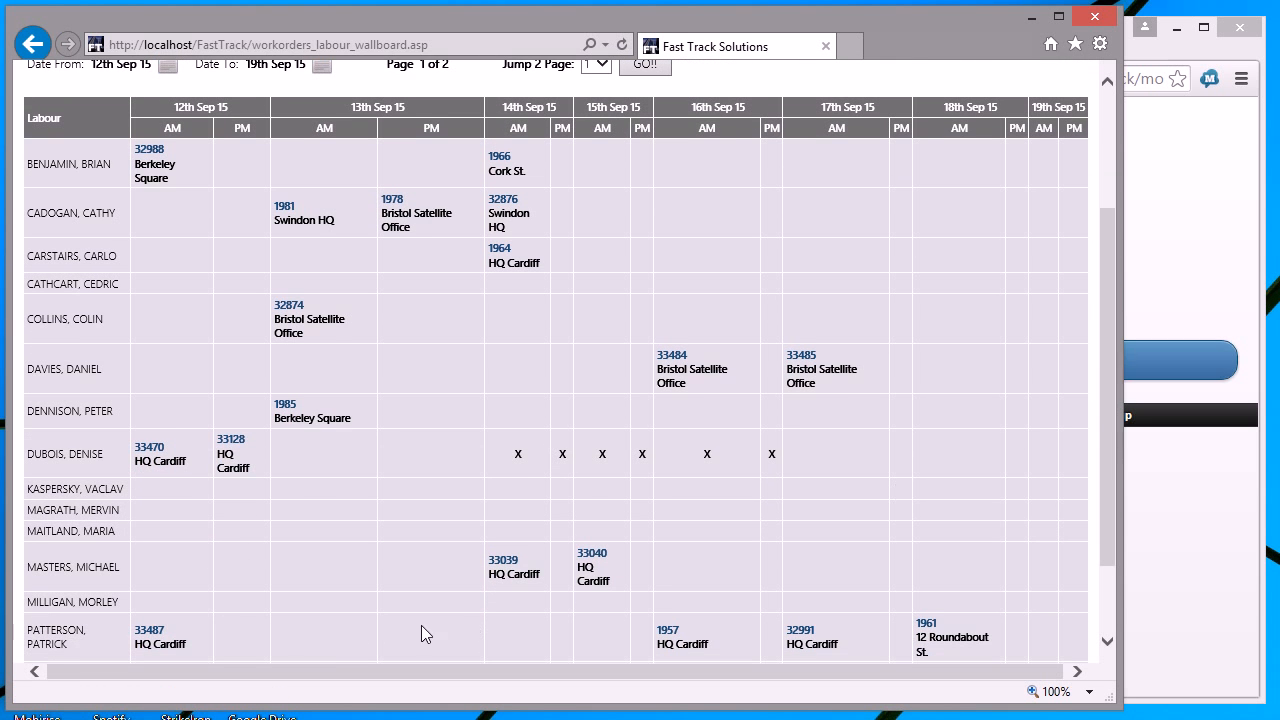
{"action": "left_click", "coordinate": [150, 631]}
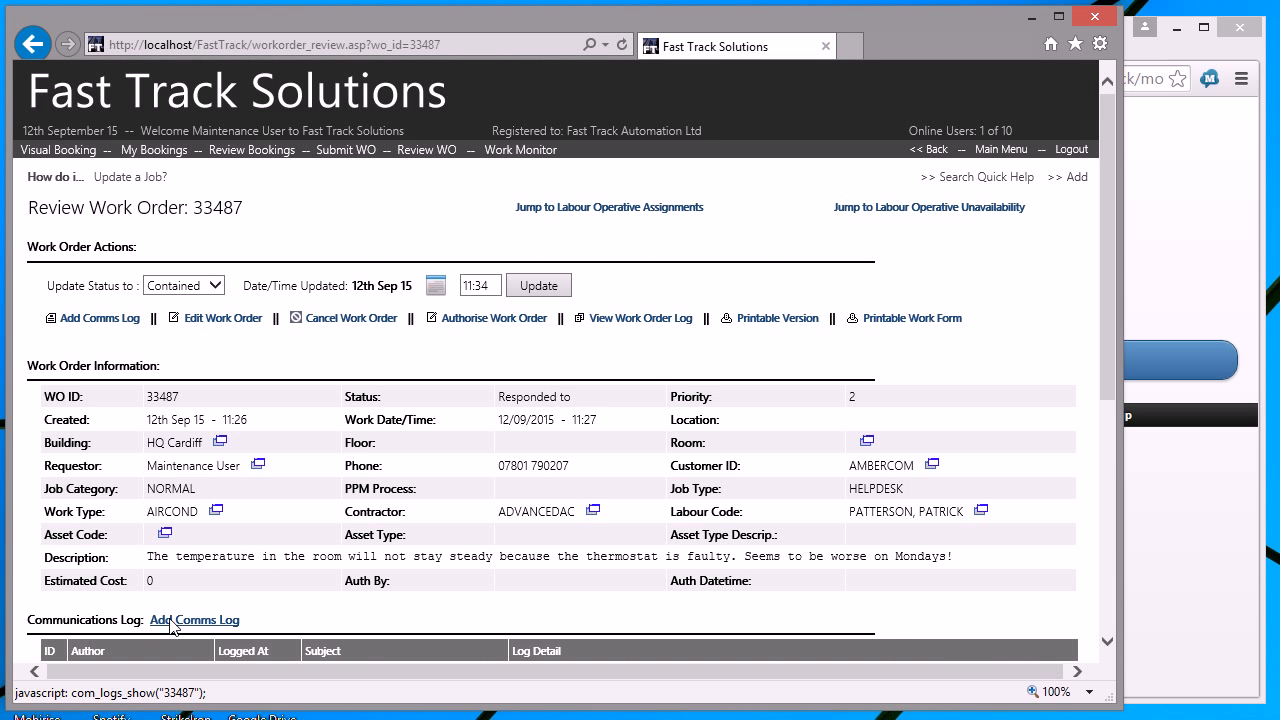
- Review the Labour Operative Unavailability grid and compare the marked days with the Labour Operative Assignments
{"action": "left_click", "coordinate": [925, 210]}
{"action": "left_click_drag", "start_coordinate": [1105, 244], "coordinate": [1114, 375]}
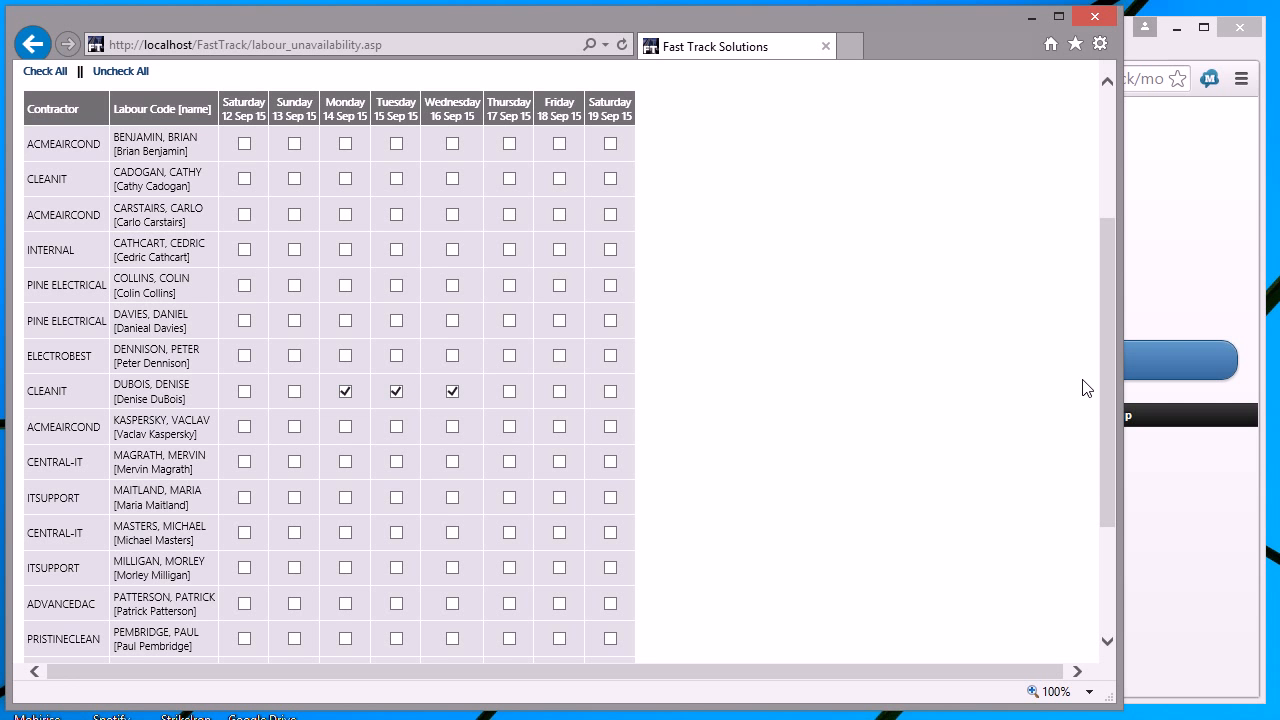
{"action": "left_click_drag", "start_coordinate": [1108, 389], "coordinate": [1074, 289]}
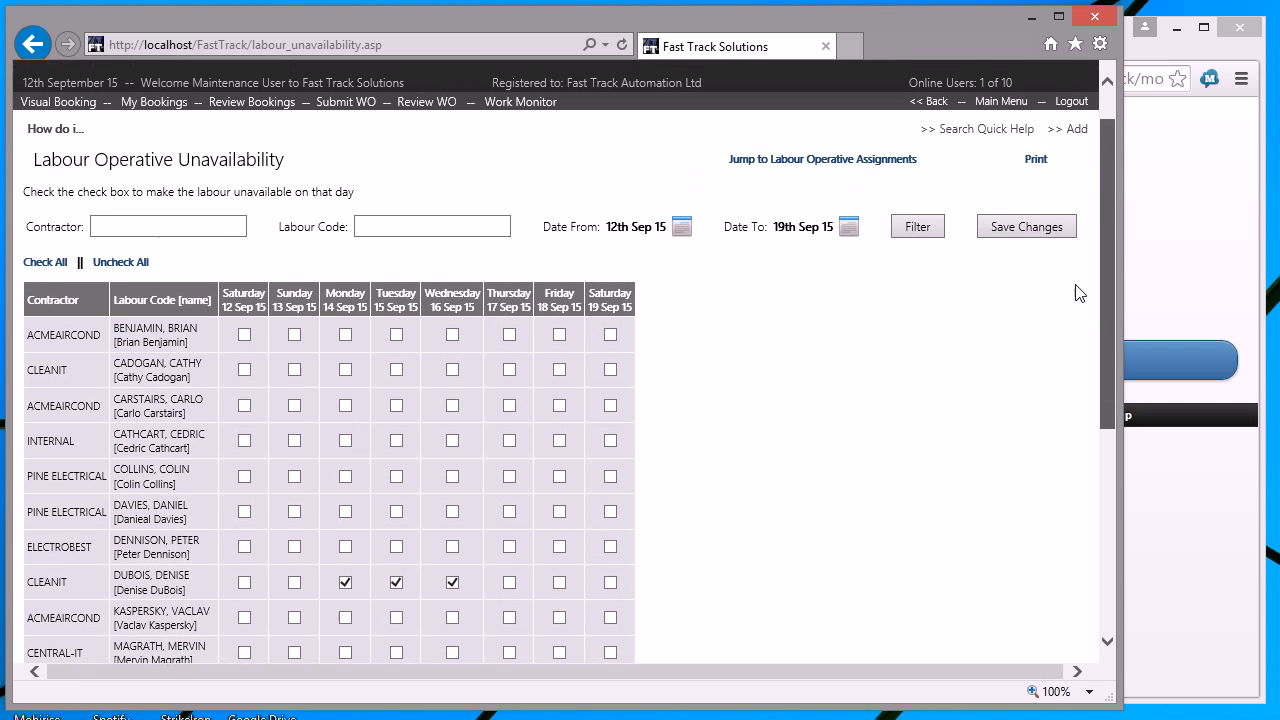
{"action": "left_click", "coordinate": [824, 162]}
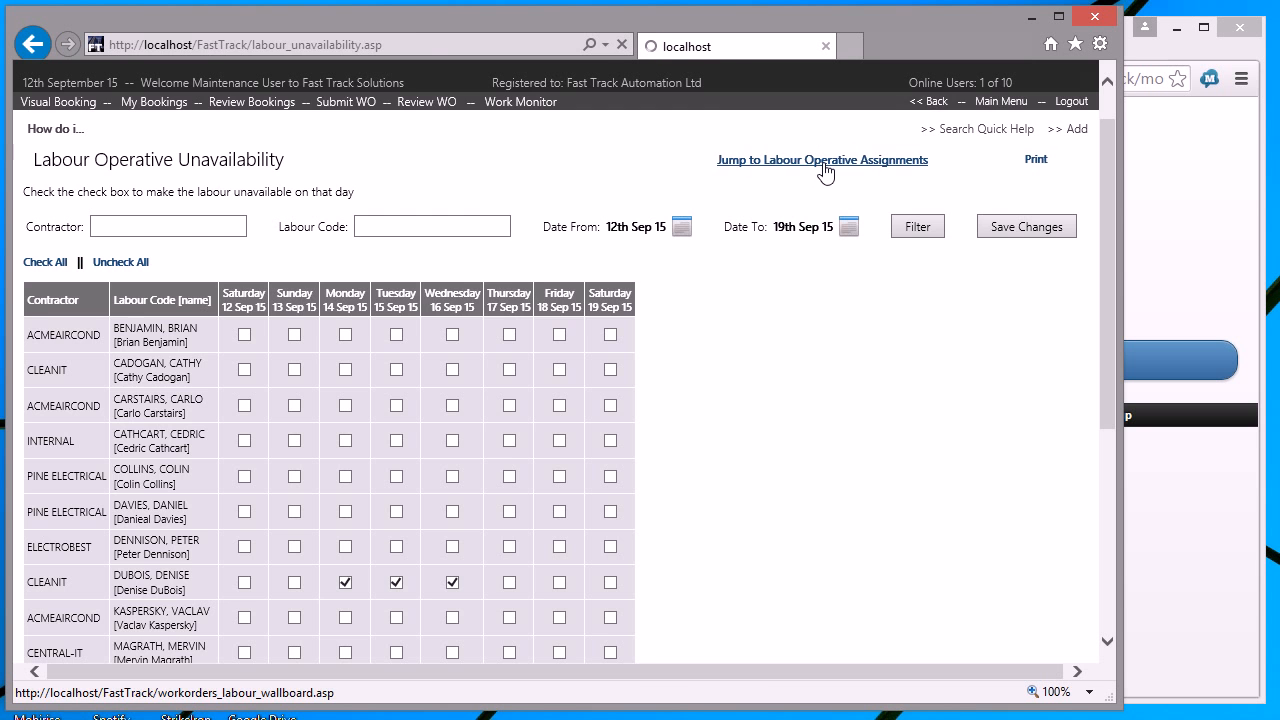
{"action": "left_click_drag", "start_coordinate": [1108, 305], "coordinate": [1100, 351]}
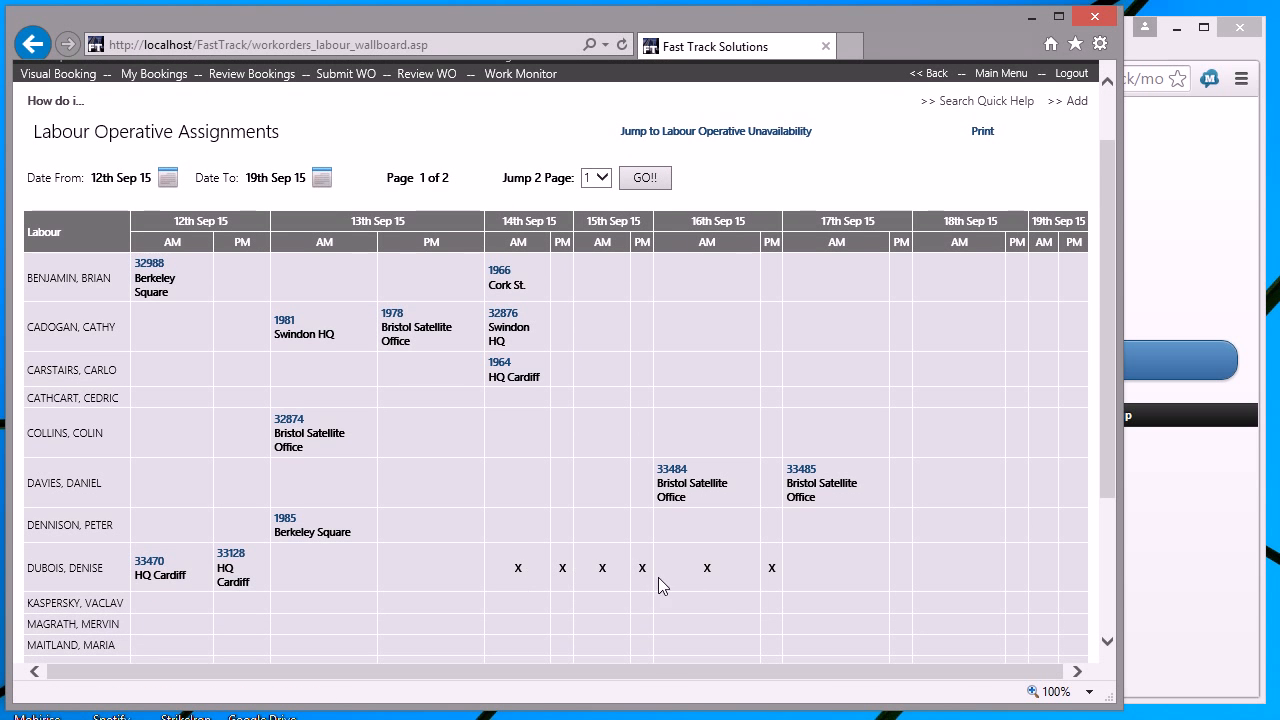
- Mark the CLEANIT operative already absent Monday to Wednesday as unavailable on Saturday 12 Sep 15 too, and save the changes
{"action": "left_click", "coordinate": [720, 133]}
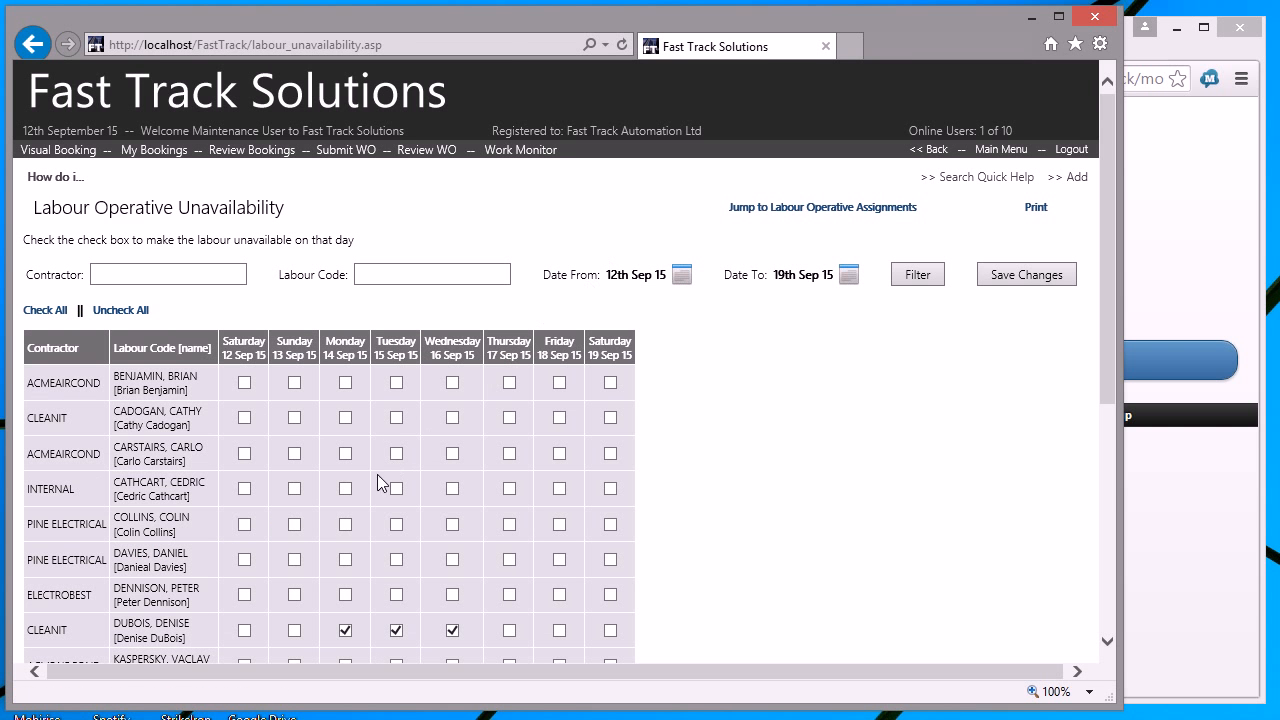
{"action": "left_click", "coordinate": [244, 630]}
{"action": "left_click", "coordinate": [988, 284]}
- Check the Labour Operative Assignments for jobs that clash with the new unavailability on 12th Sep 15
{"action": "left_click", "coordinate": [884, 216]}
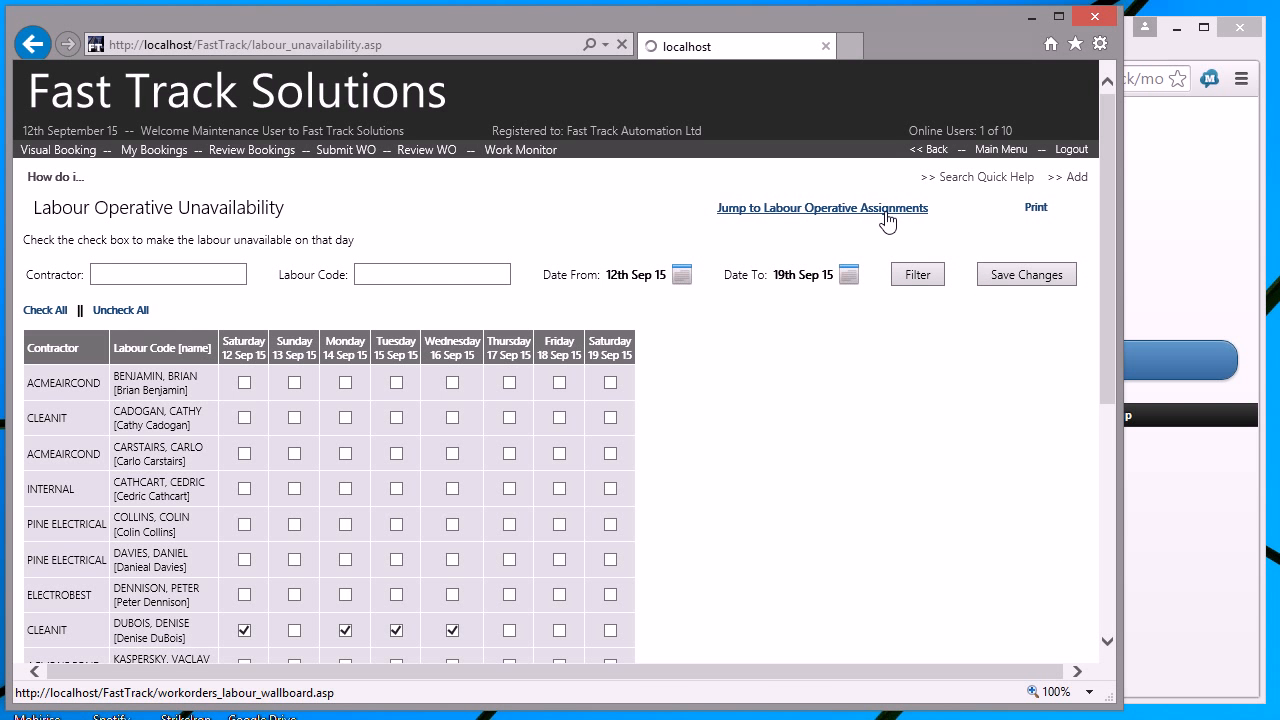
{"action": "left_click_drag", "start_coordinate": [1108, 288], "coordinate": [1110, 343]}
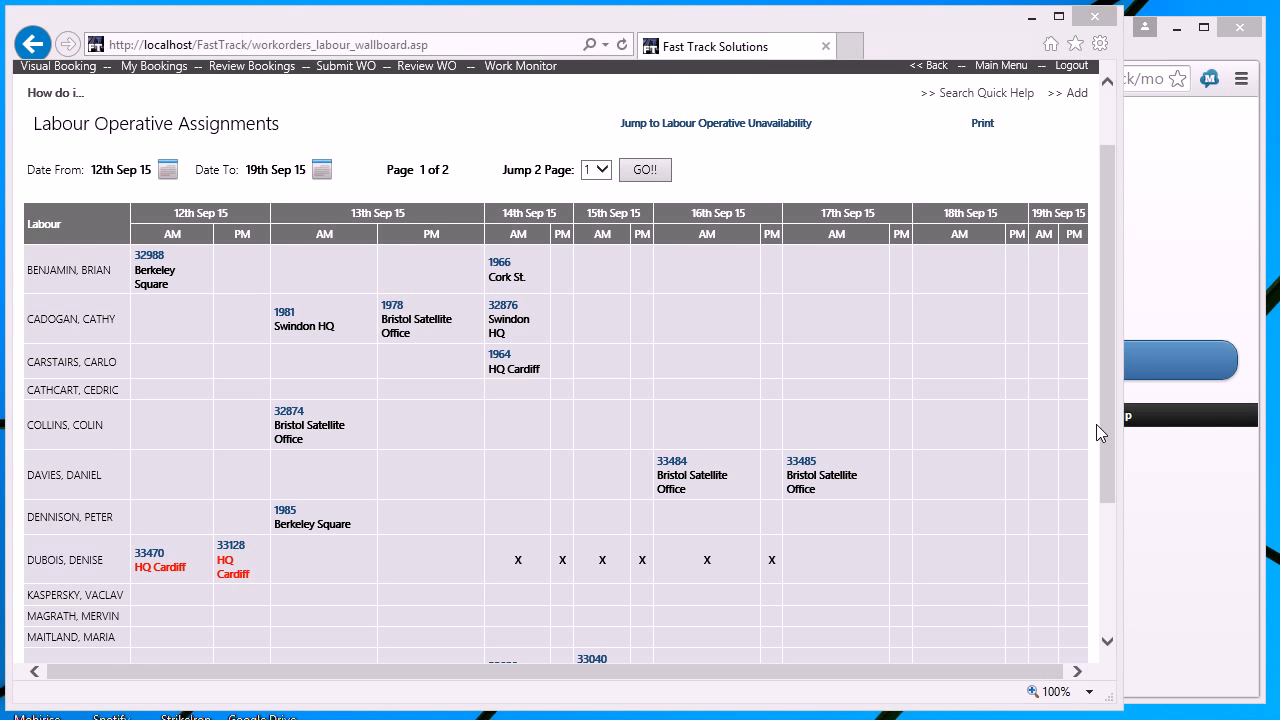
{"action": "left_click_drag", "start_coordinate": [1108, 400], "coordinate": [1110, 328]}
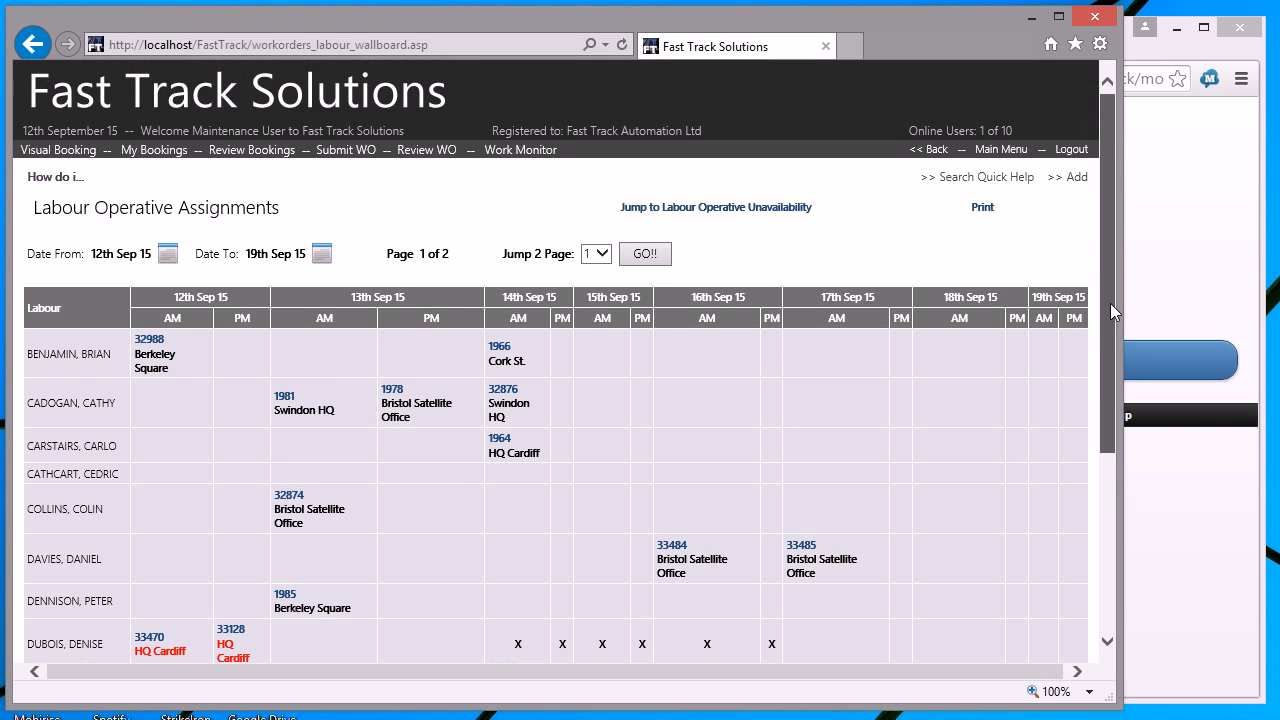
- Return to the Work Monitor and examine the response, containment and completion columns, including the SLA OK results
{"action": "left_click", "coordinate": [519, 151]}
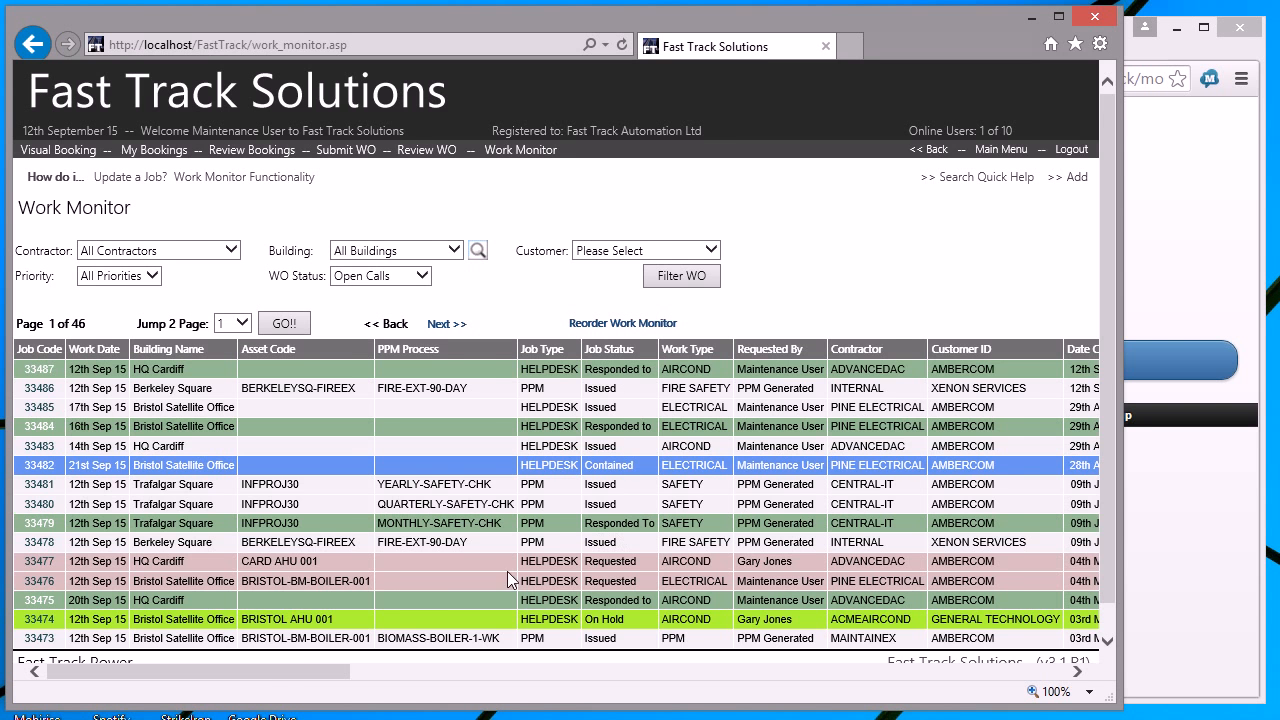
{"action": "left_click_drag", "start_coordinate": [297, 666], "coordinate": [1062, 703]}
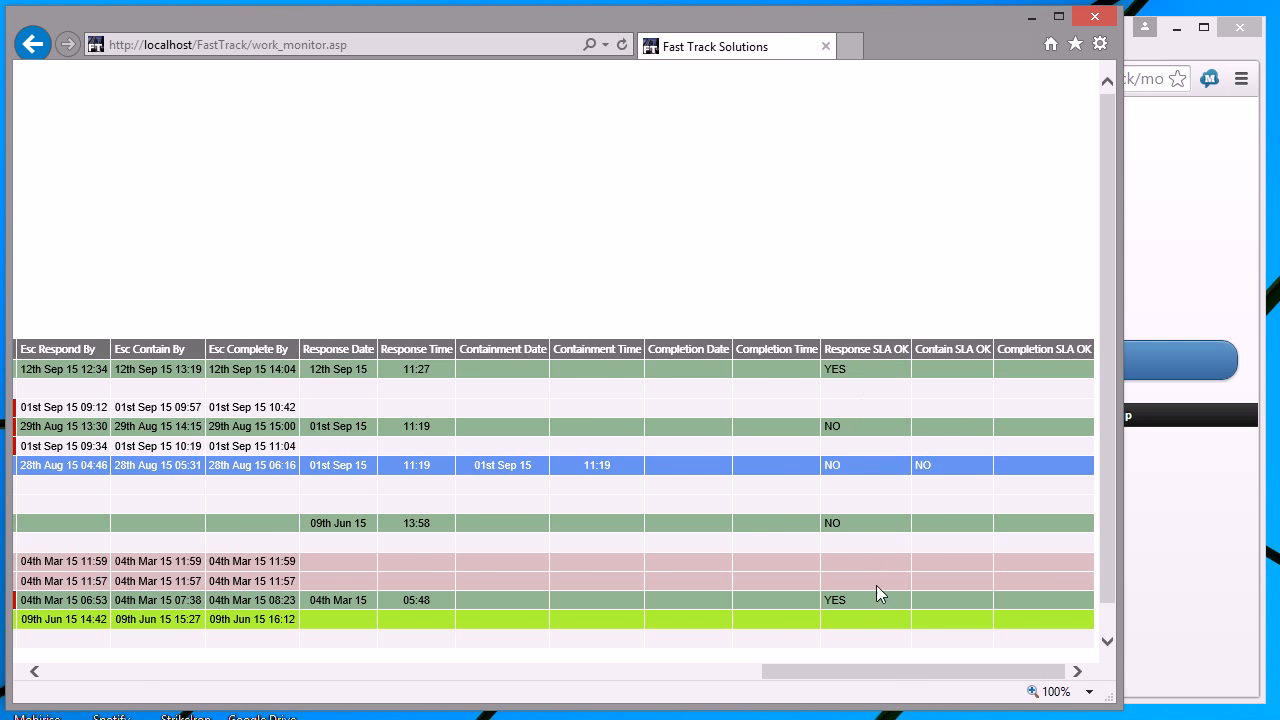
{"action": "left_click_drag", "start_coordinate": [893, 681], "coordinate": [177, 681]}
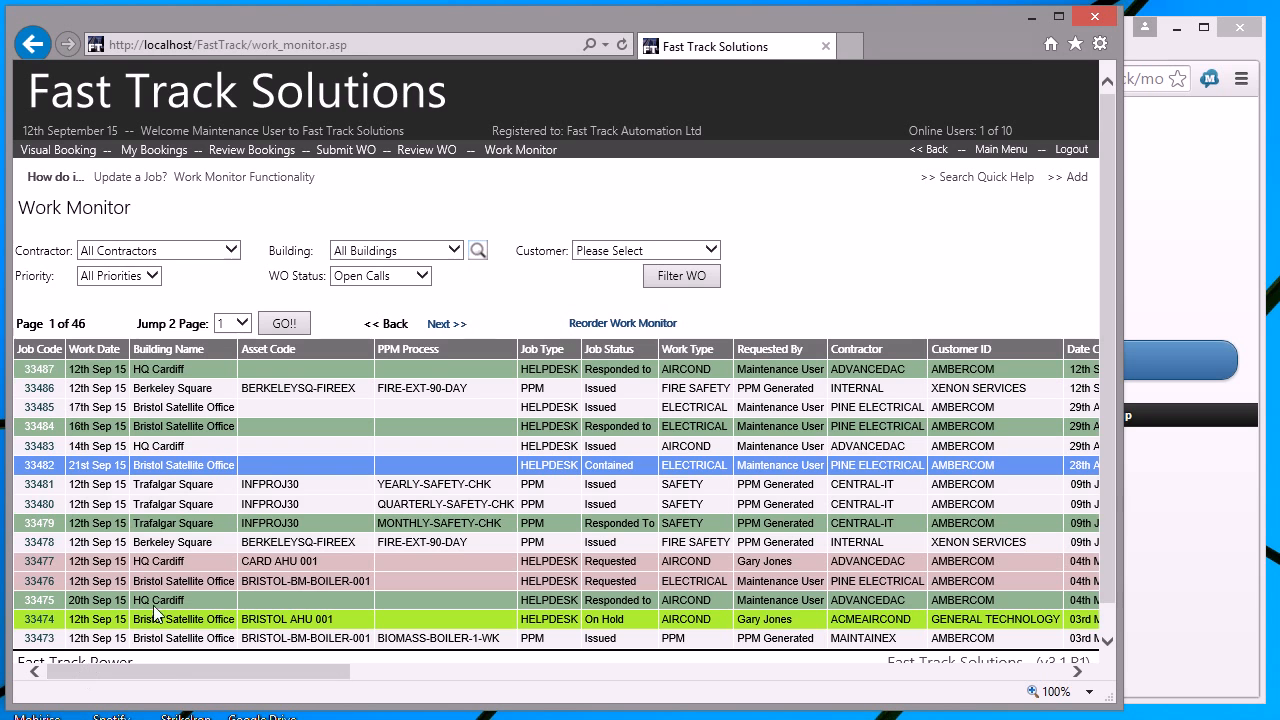
- View the Work Types table and the SLA table in the administration background data for work orders
{"action": "left_click", "coordinate": [1001, 150]}
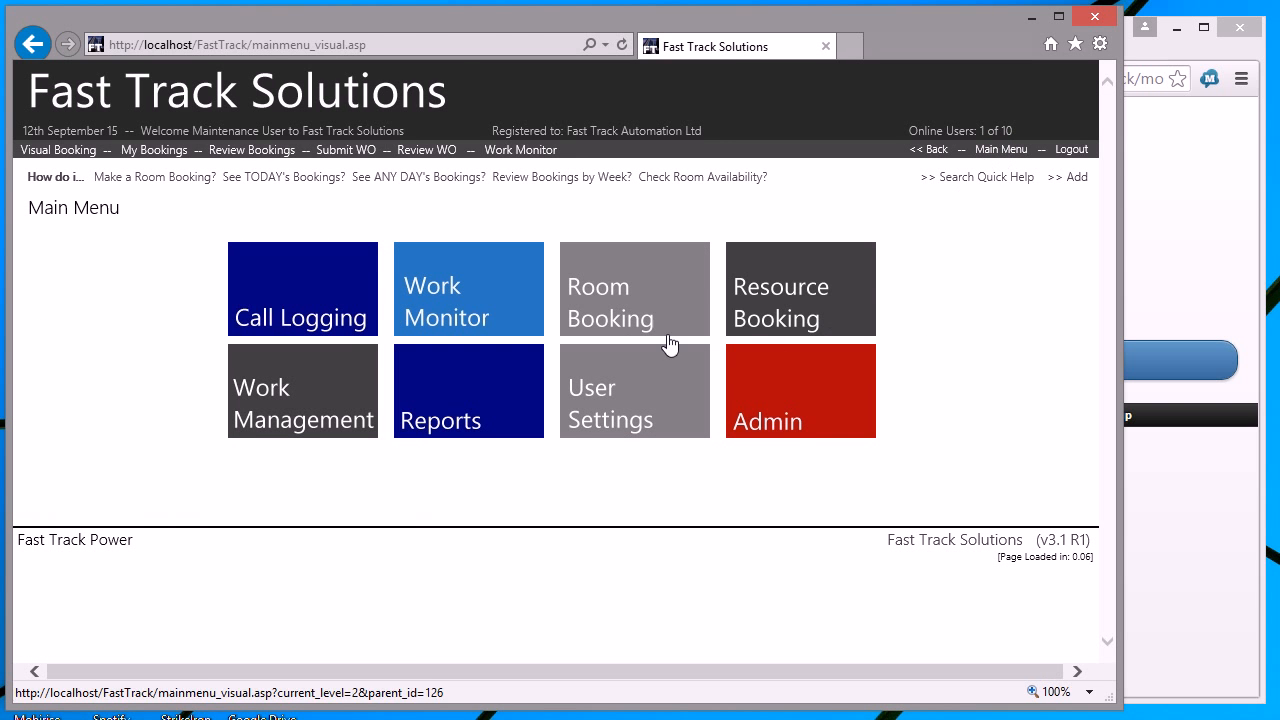
{"action": "left_click", "coordinate": [793, 400]}
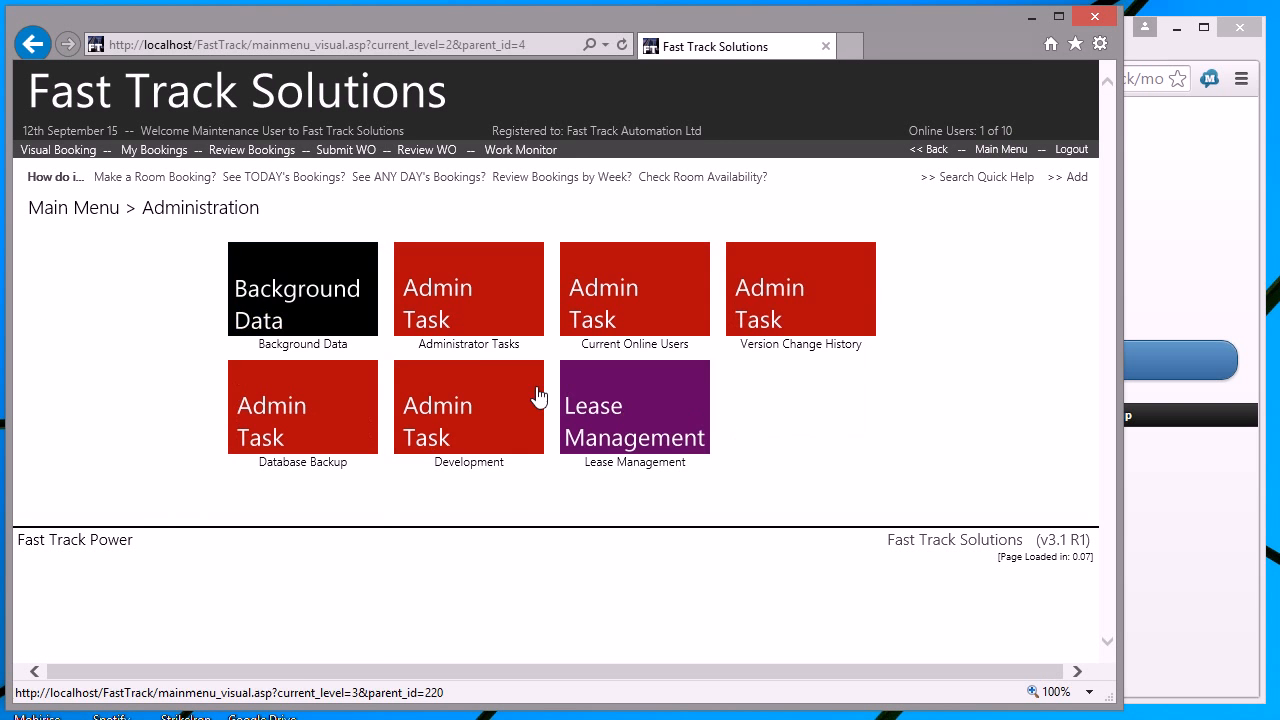
{"action": "left_click", "coordinate": [338, 306]}
{"action": "left_click", "coordinate": [808, 302]}
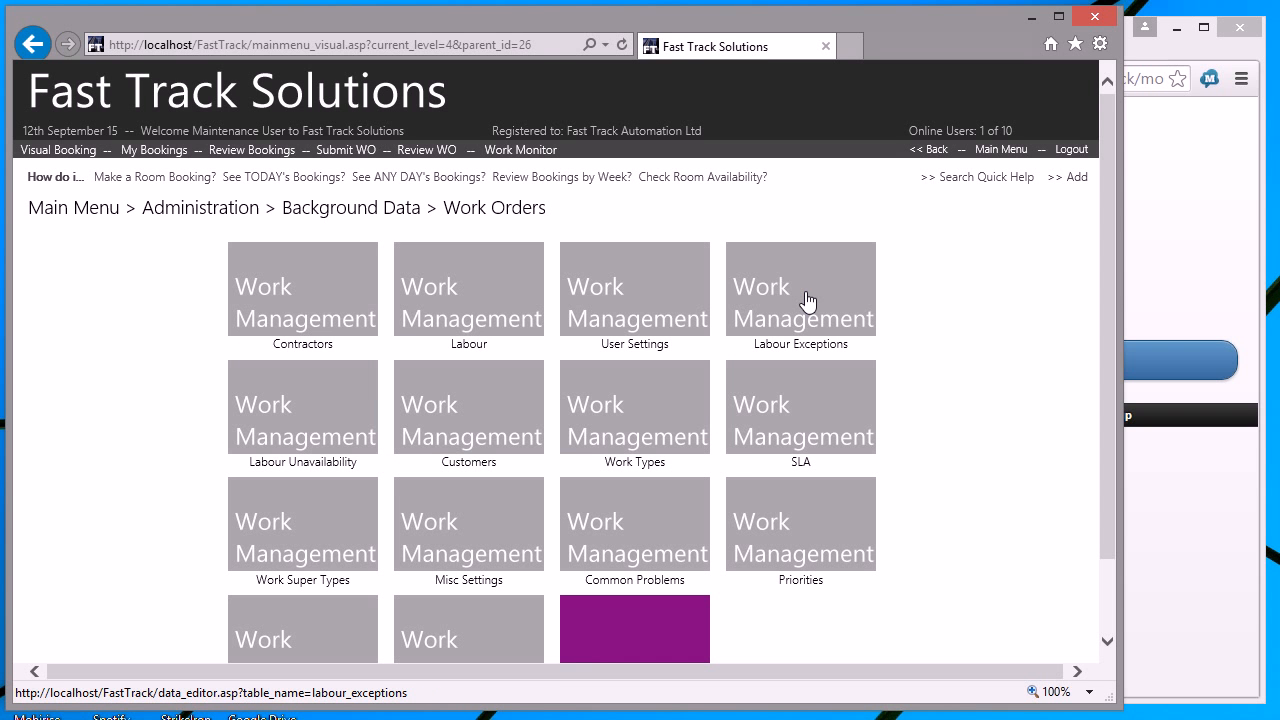
{"action": "left_click", "coordinate": [683, 402]}
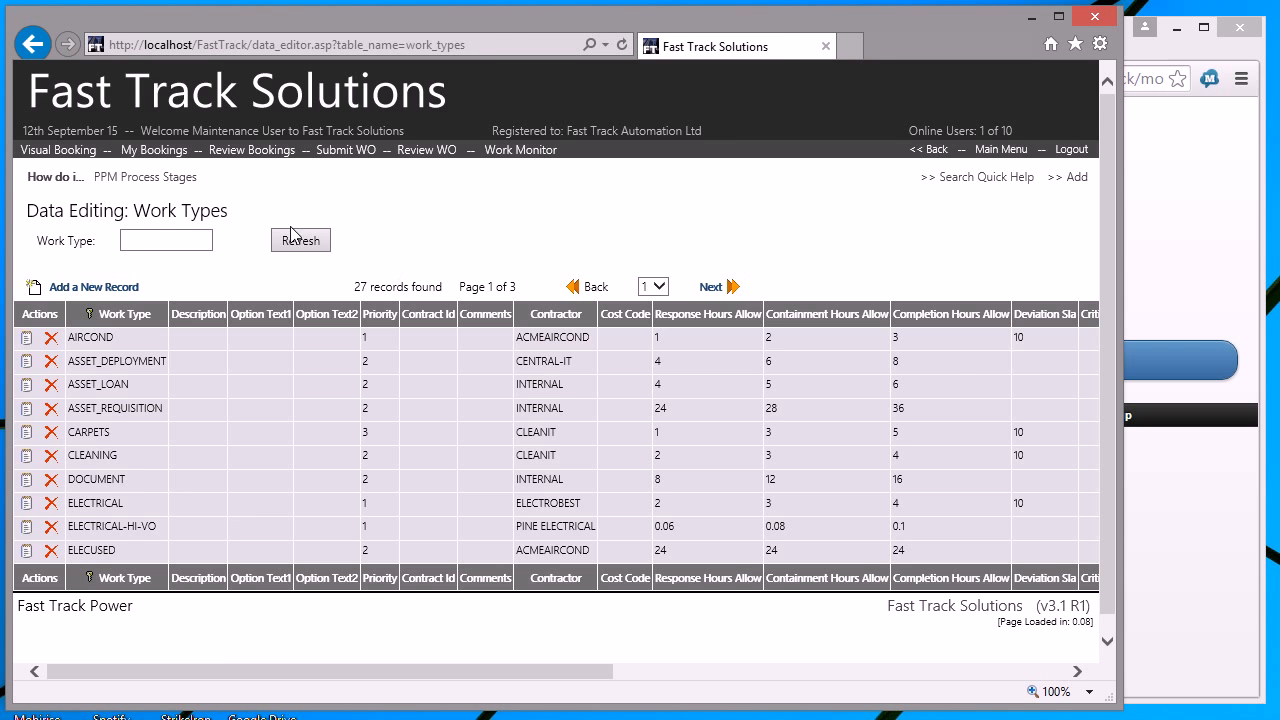
{"action": "left_click", "coordinate": [32, 44]}
{"action": "left_click", "coordinate": [798, 420]}
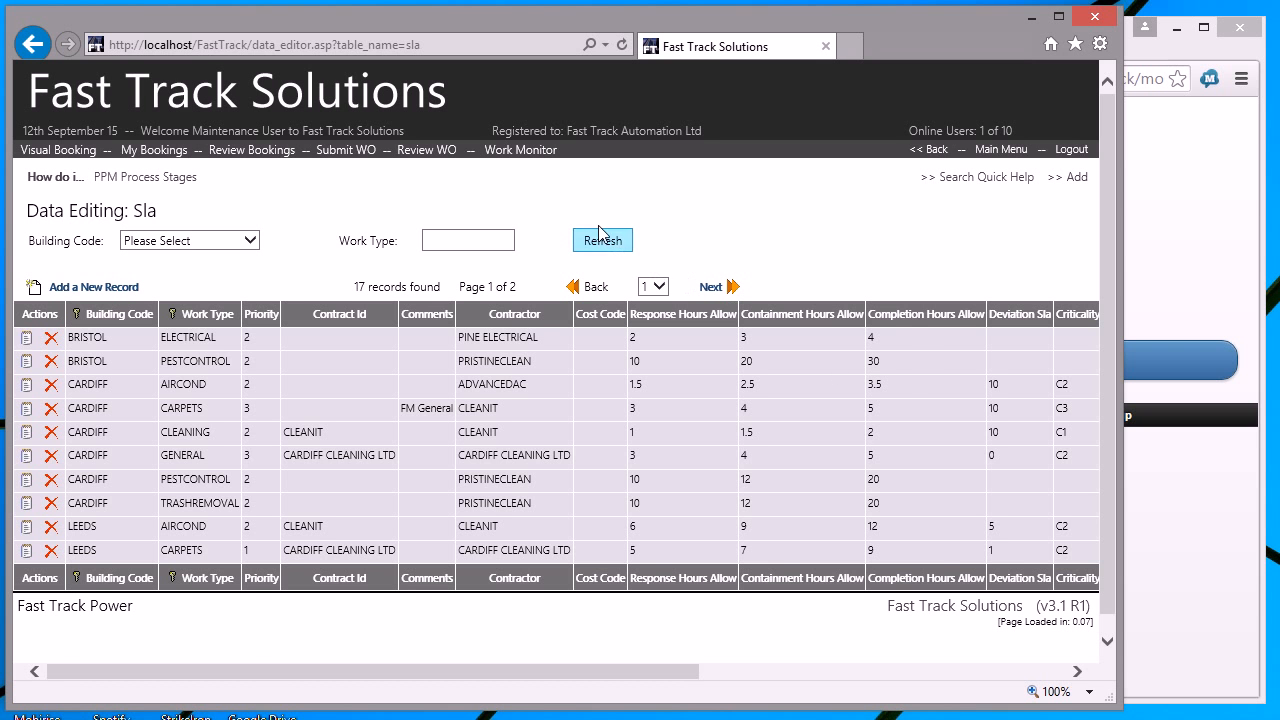
- Examine the Complete By, response deadline, escalation and SLA columns for the jobs in the Work Monitor
{"action": "left_click", "coordinate": [520, 150]}
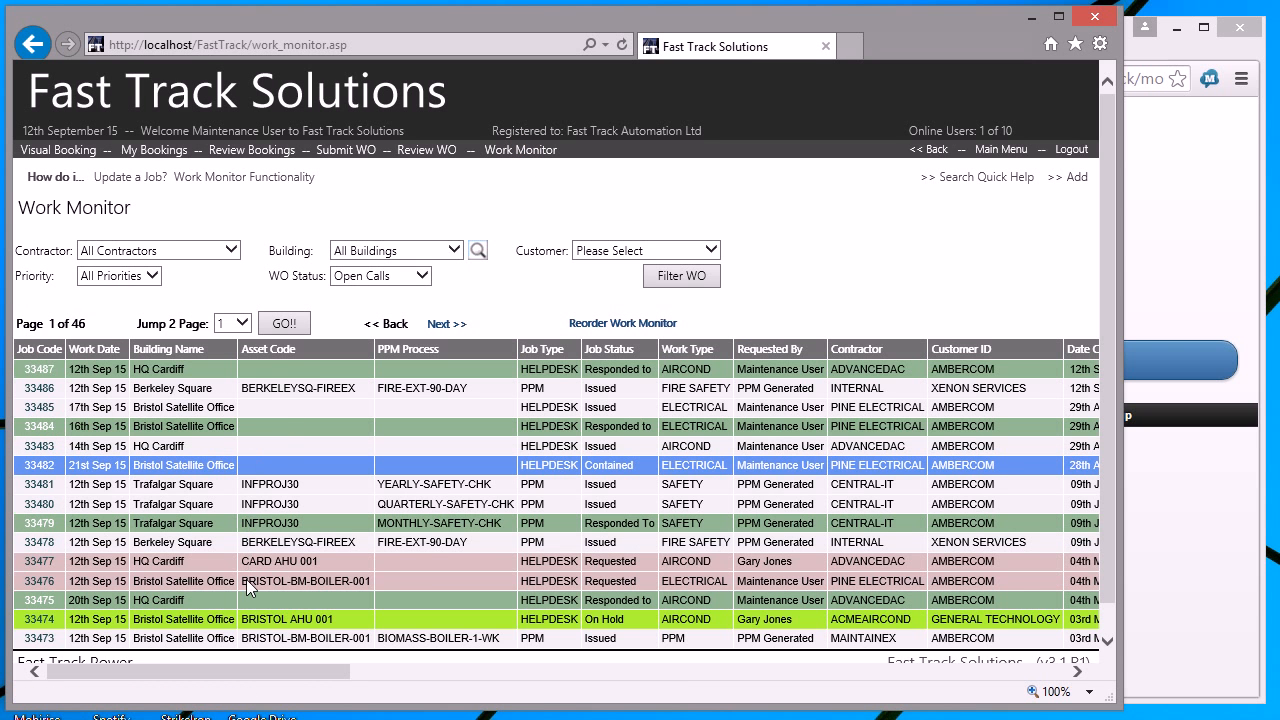
{"action": "left_click_drag", "start_coordinate": [275, 672], "coordinate": [444, 672]}
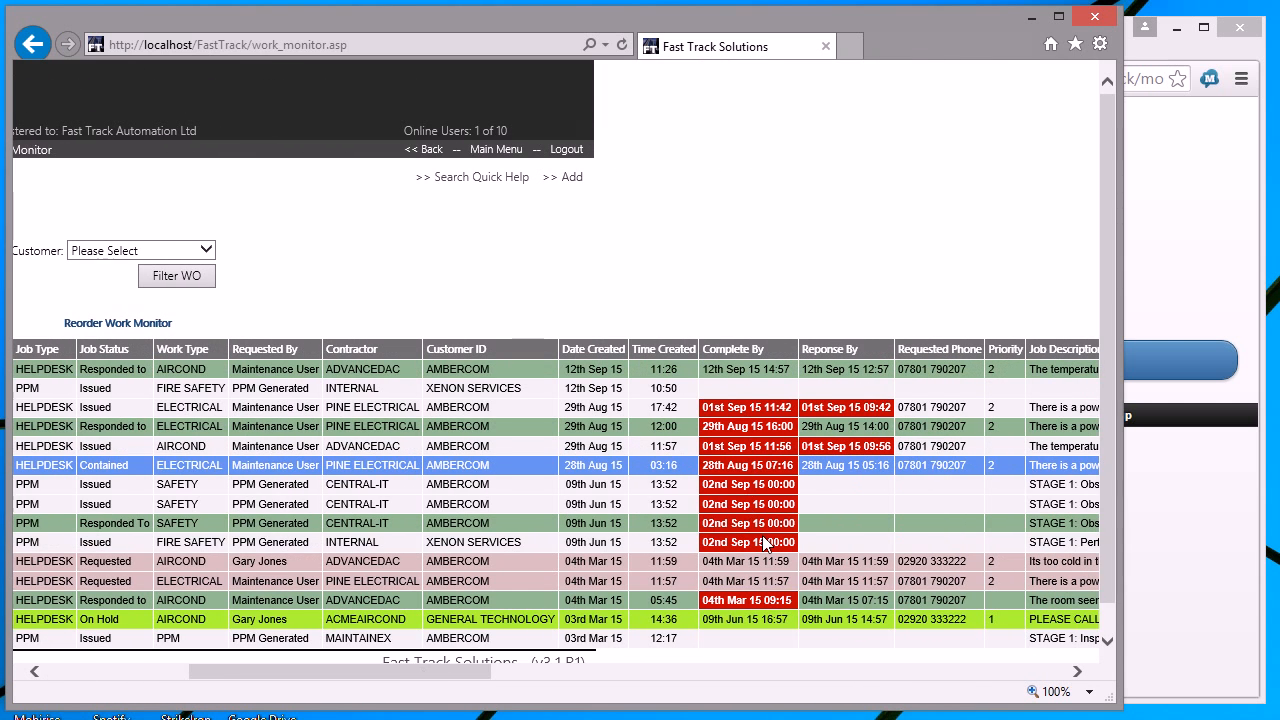
{"action": "left_click_drag", "start_coordinate": [380, 670], "coordinate": [955, 673]}
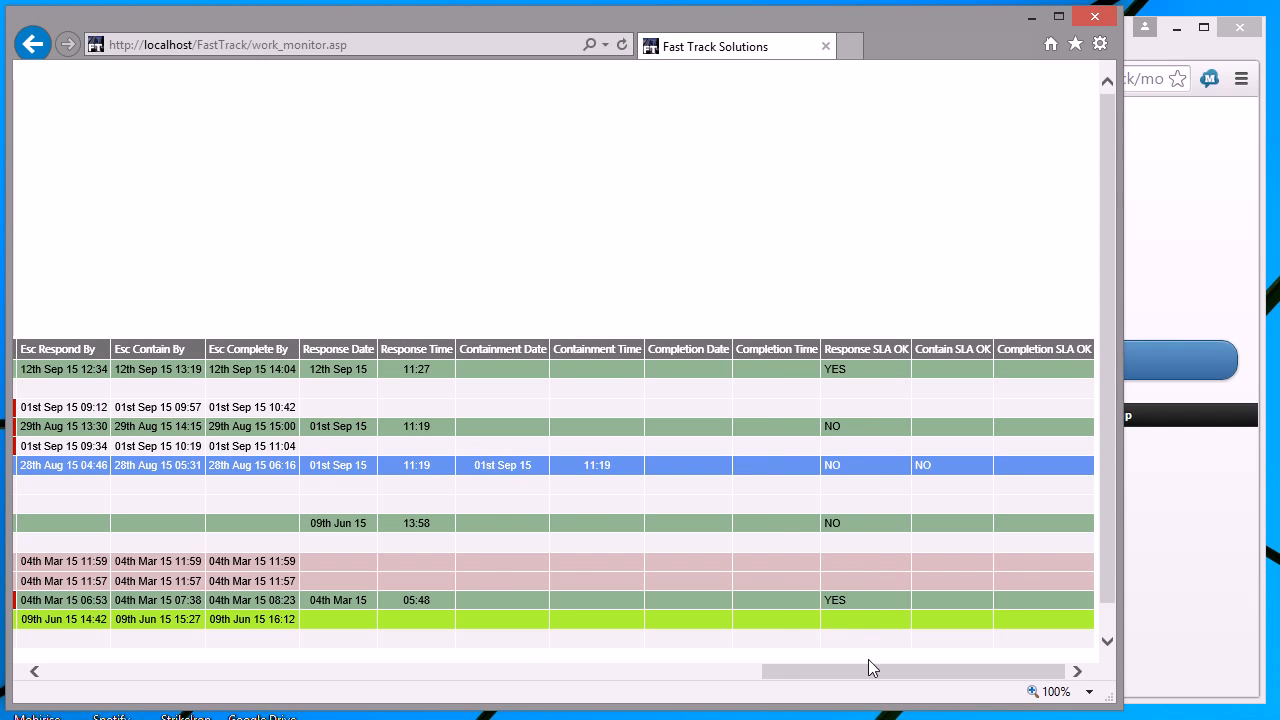
{"action": "left_click_drag", "start_coordinate": [873, 673], "coordinate": [140, 671]}
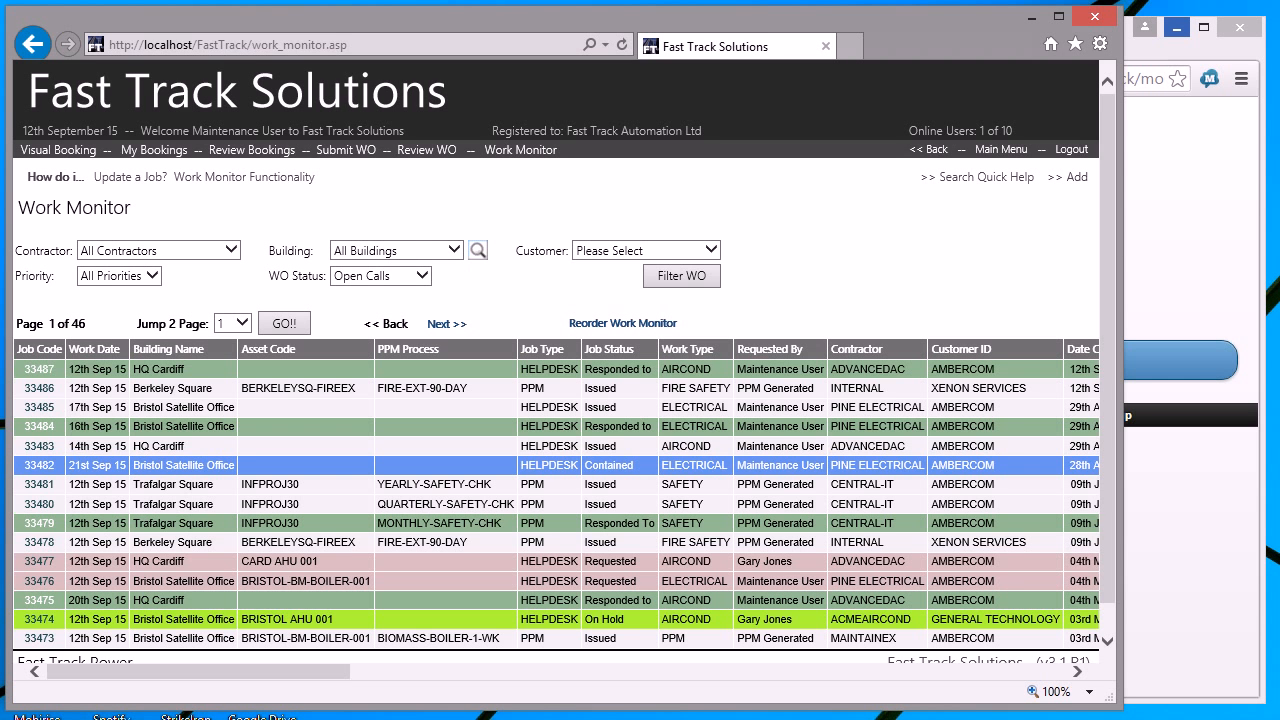
- Open the Reactive Timeliness Chart report from the Work Orders reports
{"action": "left_click", "coordinate": [995, 152]}
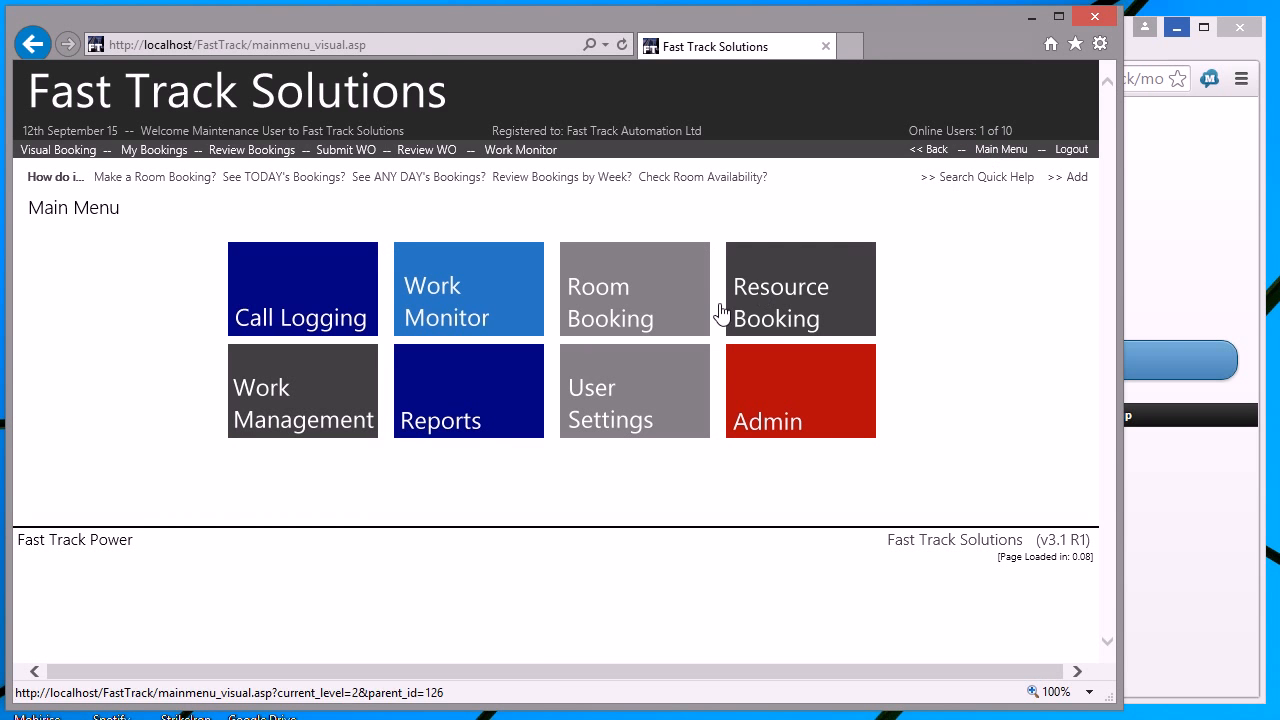
{"action": "left_click", "coordinate": [374, 411]}
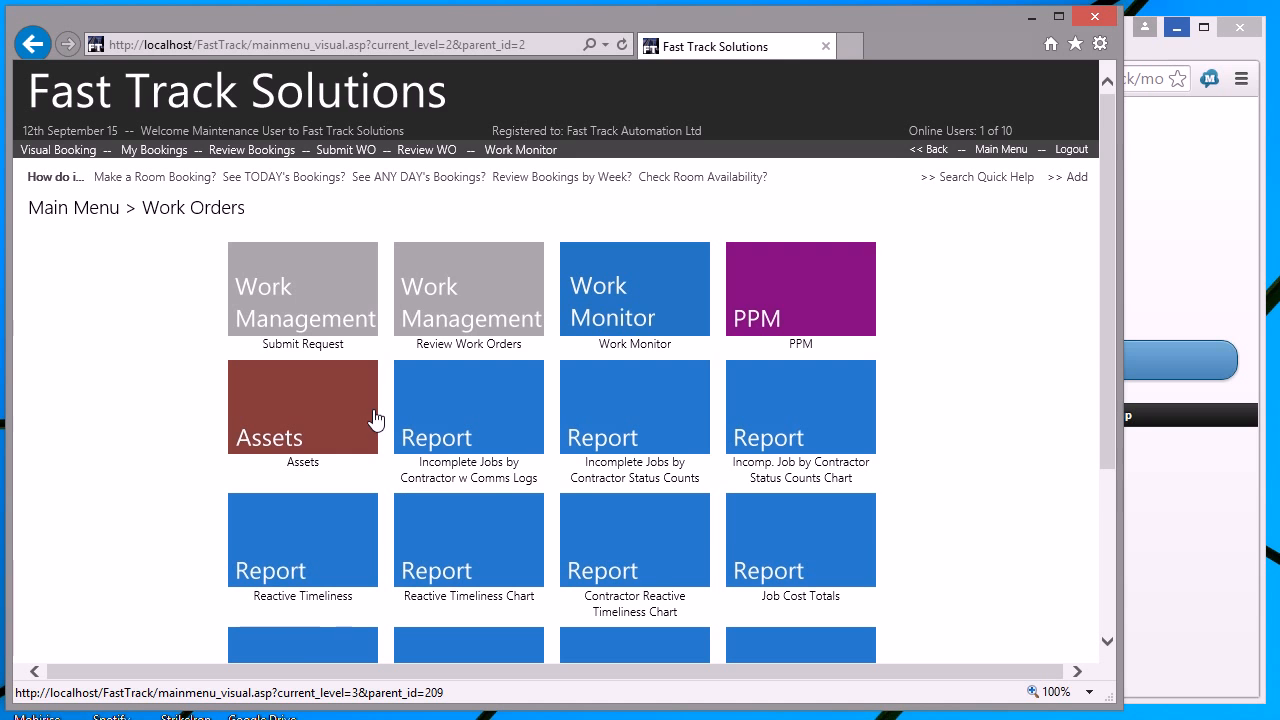
{"action": "left_click", "coordinate": [476, 537]}
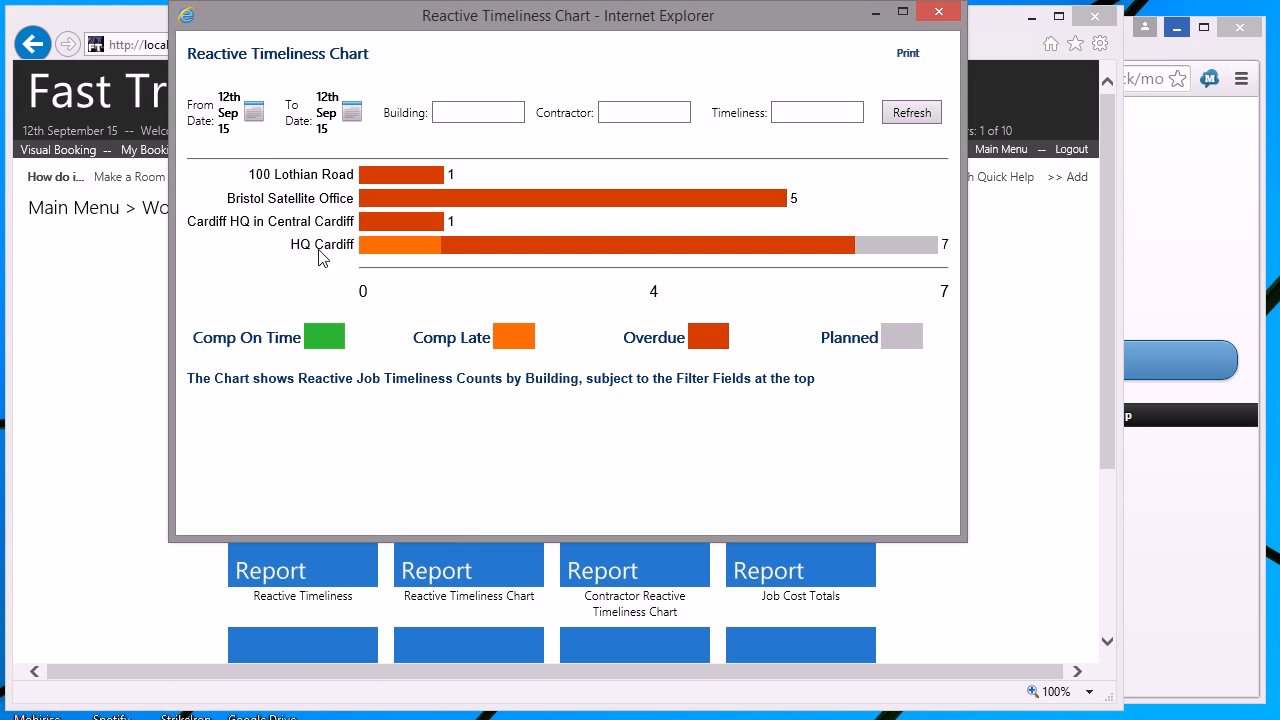
- Set the Reactive Timeliness Chart's From Date to 1st September 2010
{"action": "left_click", "coordinate": [255, 115]}
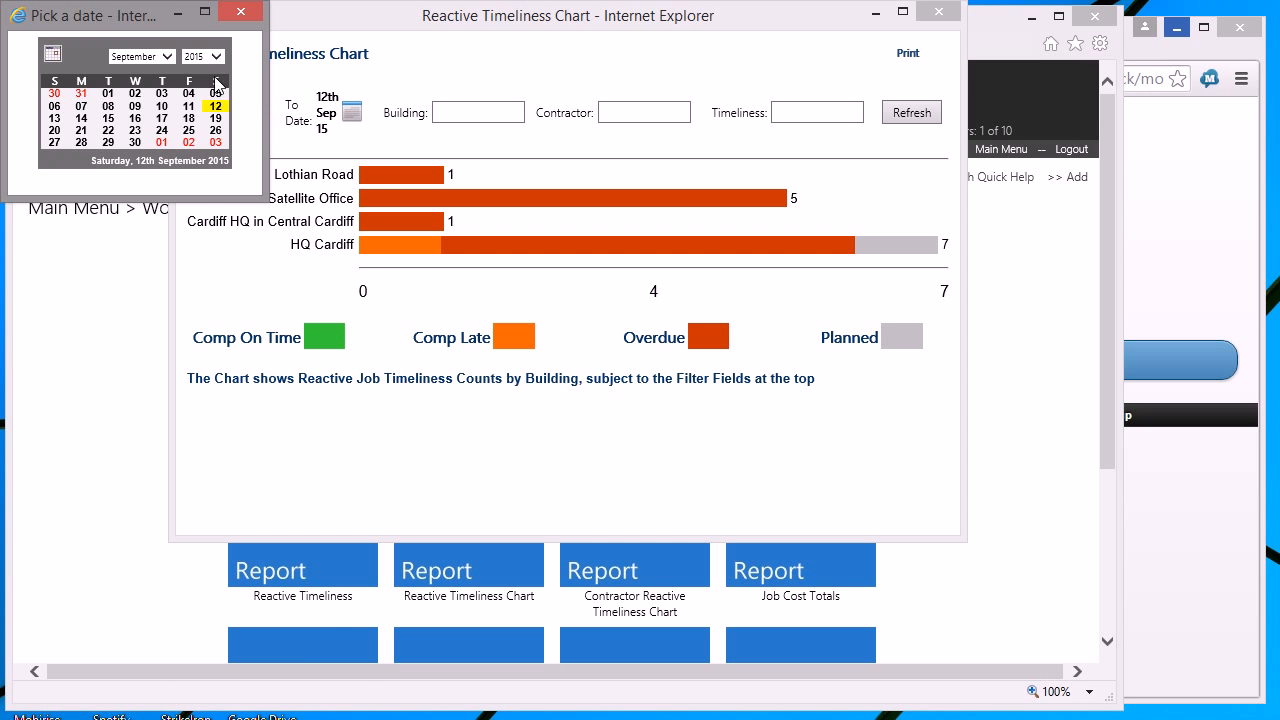
{"action": "left_click", "coordinate": [217, 57]}
{"action": "scroll", "coordinate": [200, 42], "scroll_direction": "up", "scroll_amount": 2}
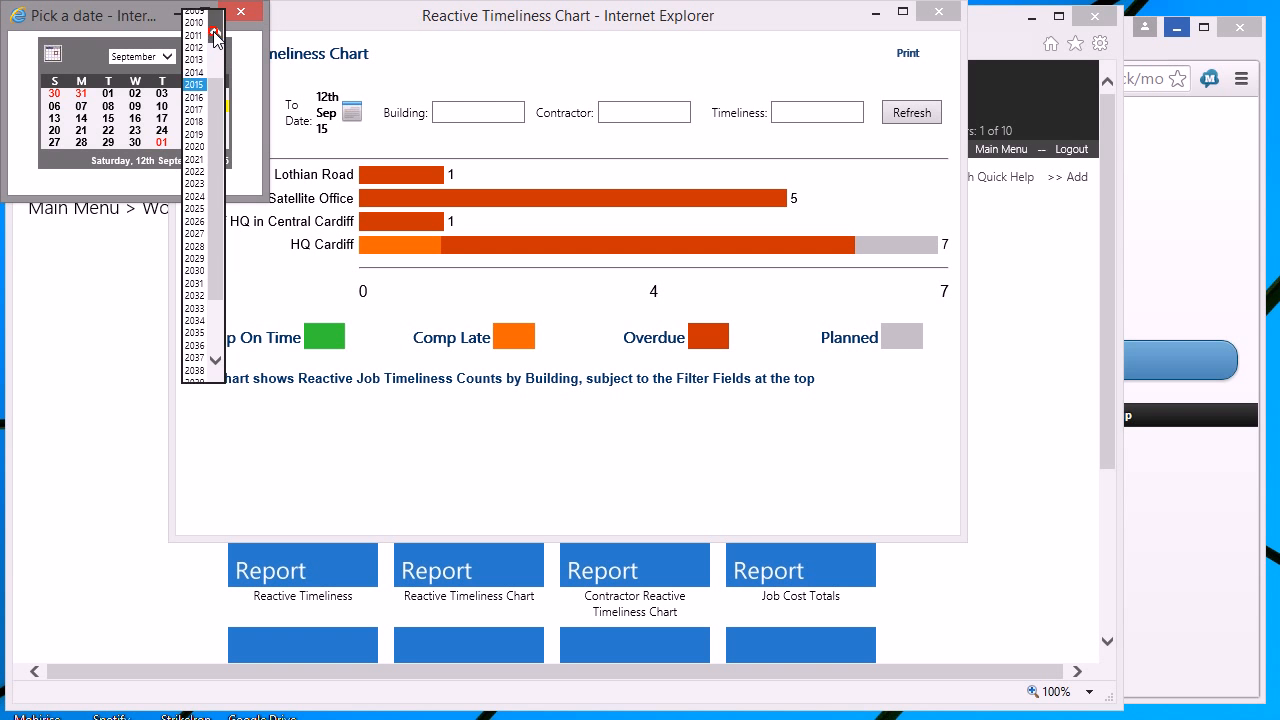
{"action": "left_click", "coordinate": [198, 42]}
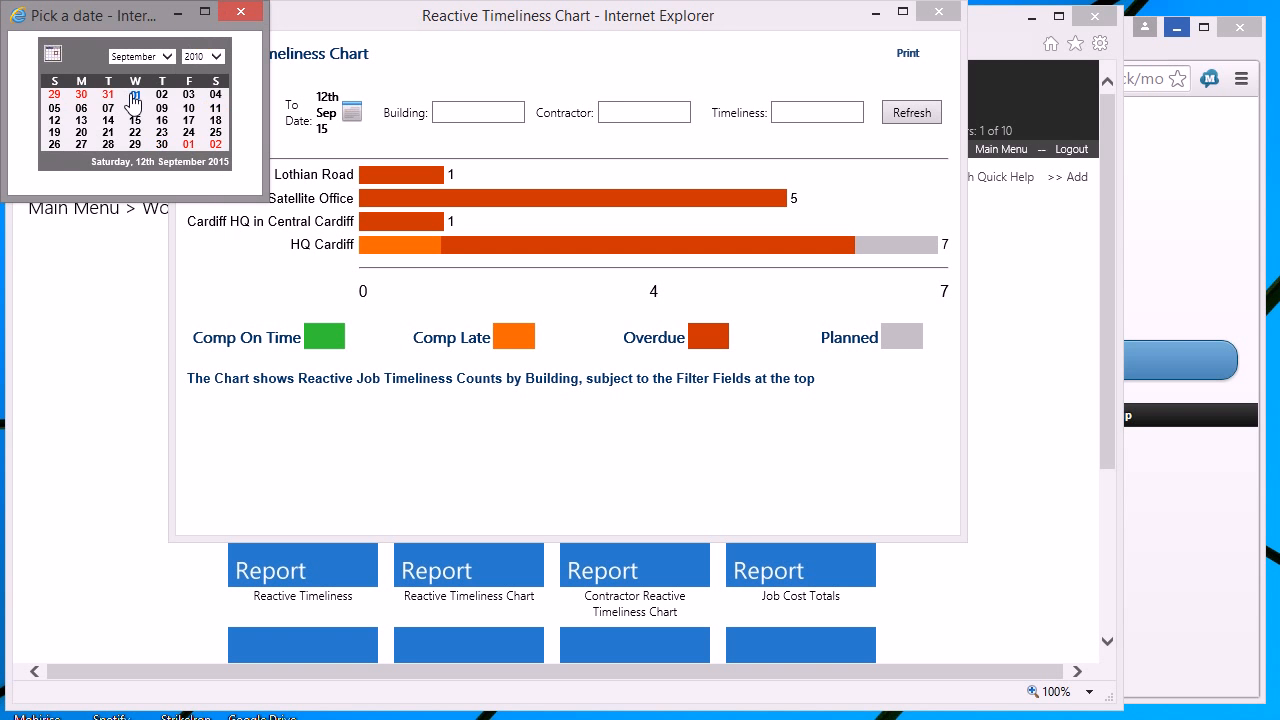
{"action": "left_click", "coordinate": [130, 100]}
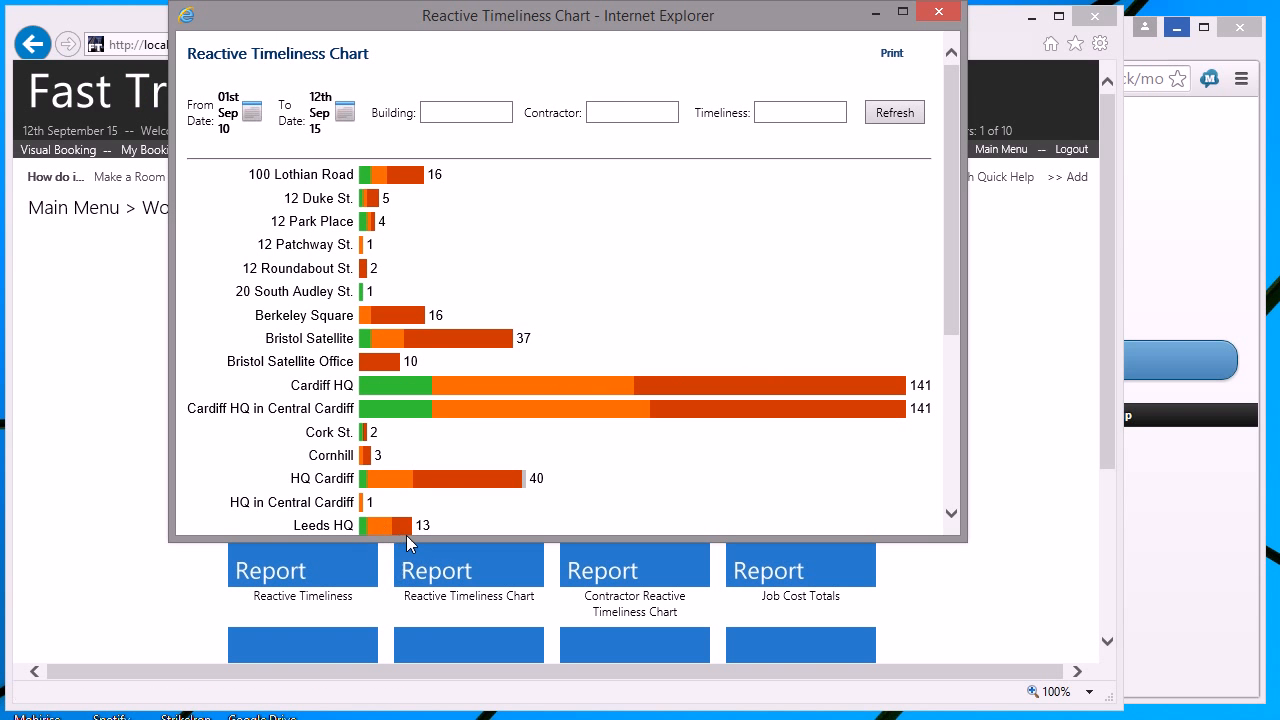
- Enlarge the Reactive Timeliness Chart window, examine the timeliness counts for all buildings, and close the report
{"action": "left_click_drag", "start_coordinate": [412, 538], "coordinate": [398, 700]}
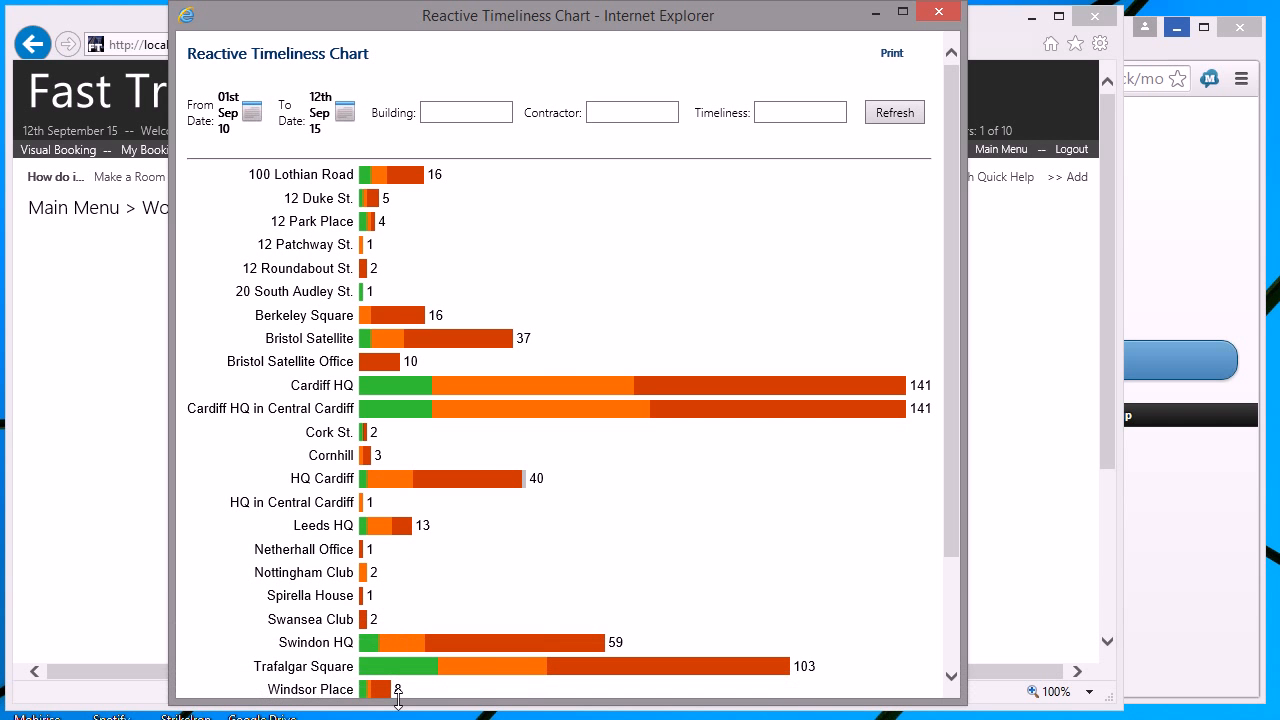
{"action": "left_click_drag", "start_coordinate": [952, 348], "coordinate": [946, 452]}
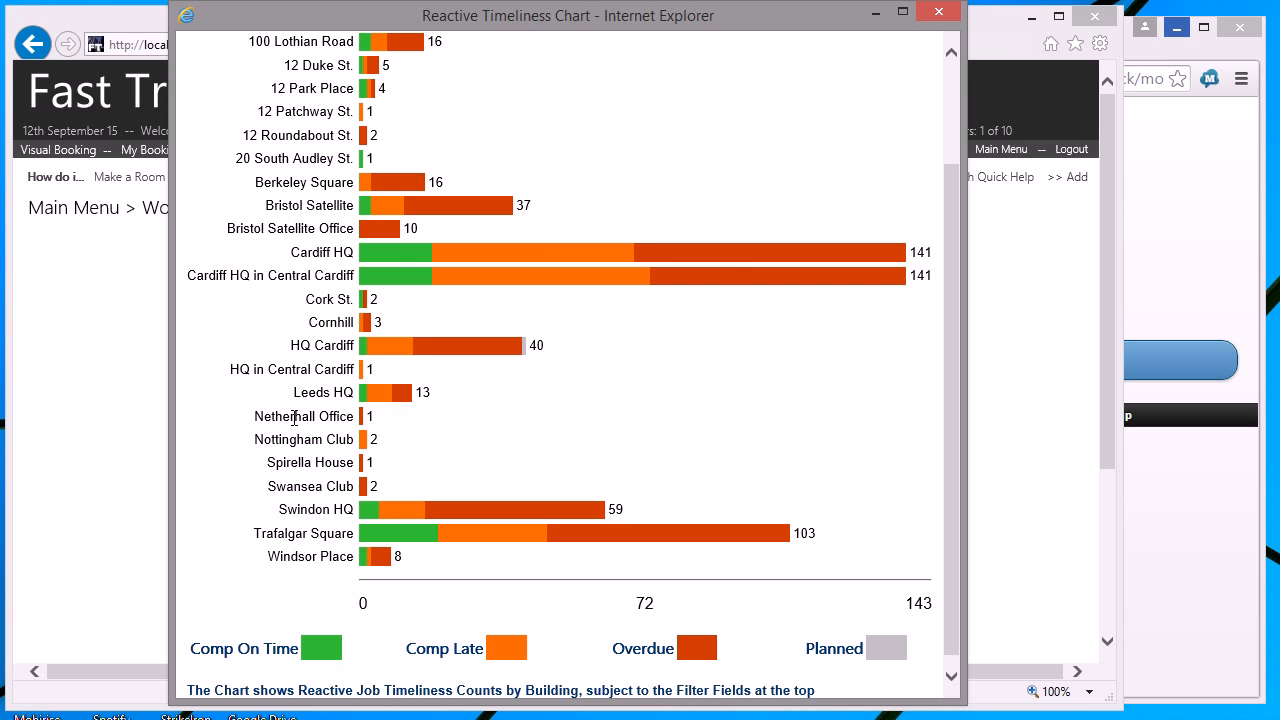
{"action": "left_click", "coordinate": [931, 16]}
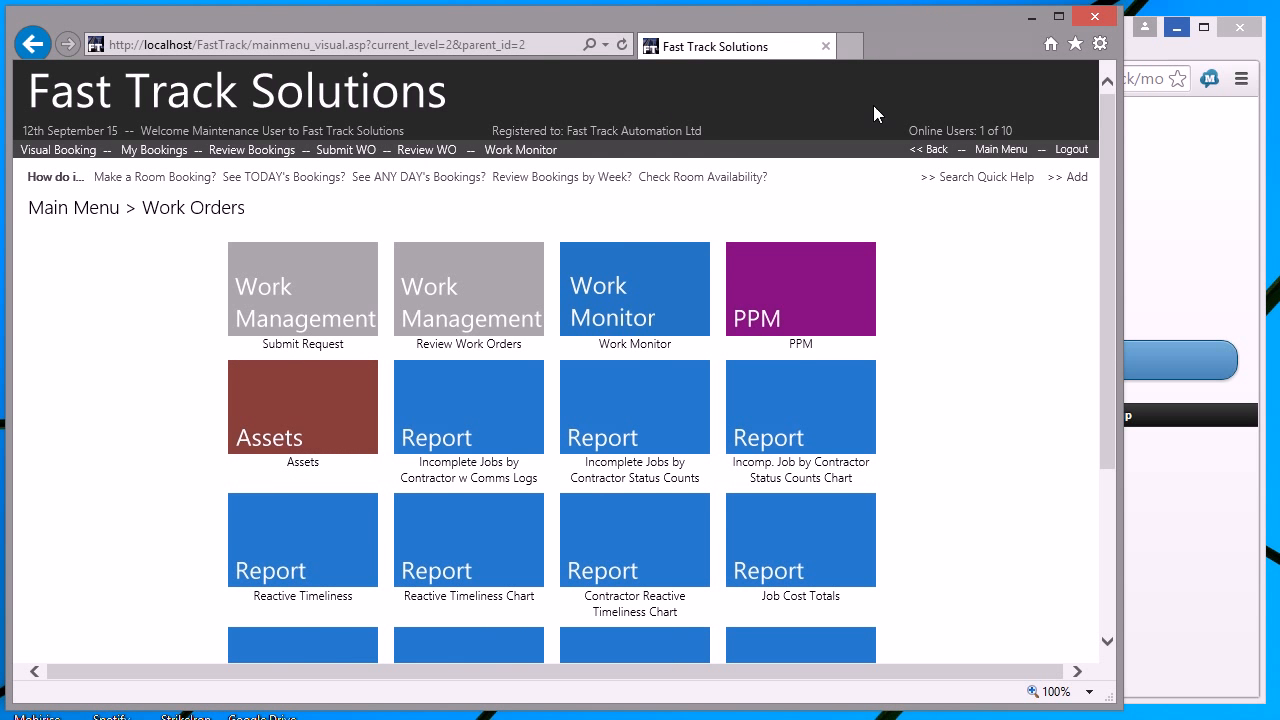
- View the Contractor Reactive Timeliness Chart with its From Date set to 1st September 2010, then close the report
{"action": "left_click", "coordinate": [637, 532]}
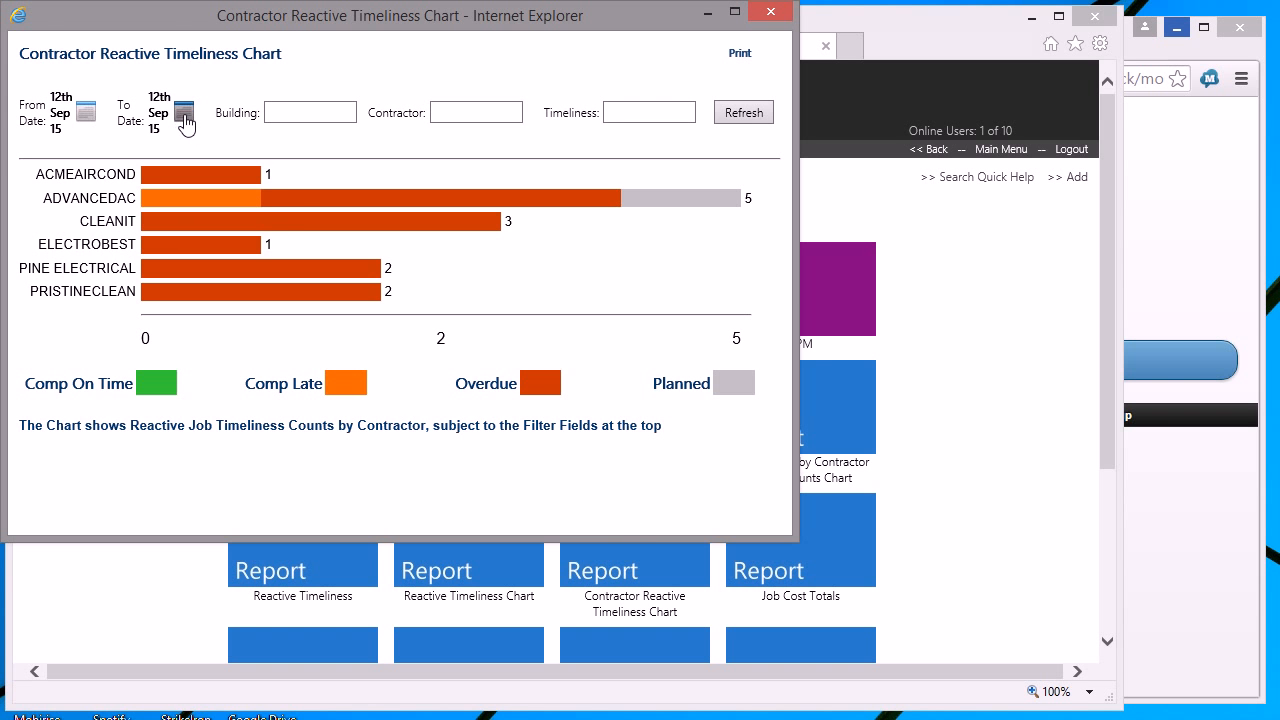
{"action": "left_click", "coordinate": [86, 113]}
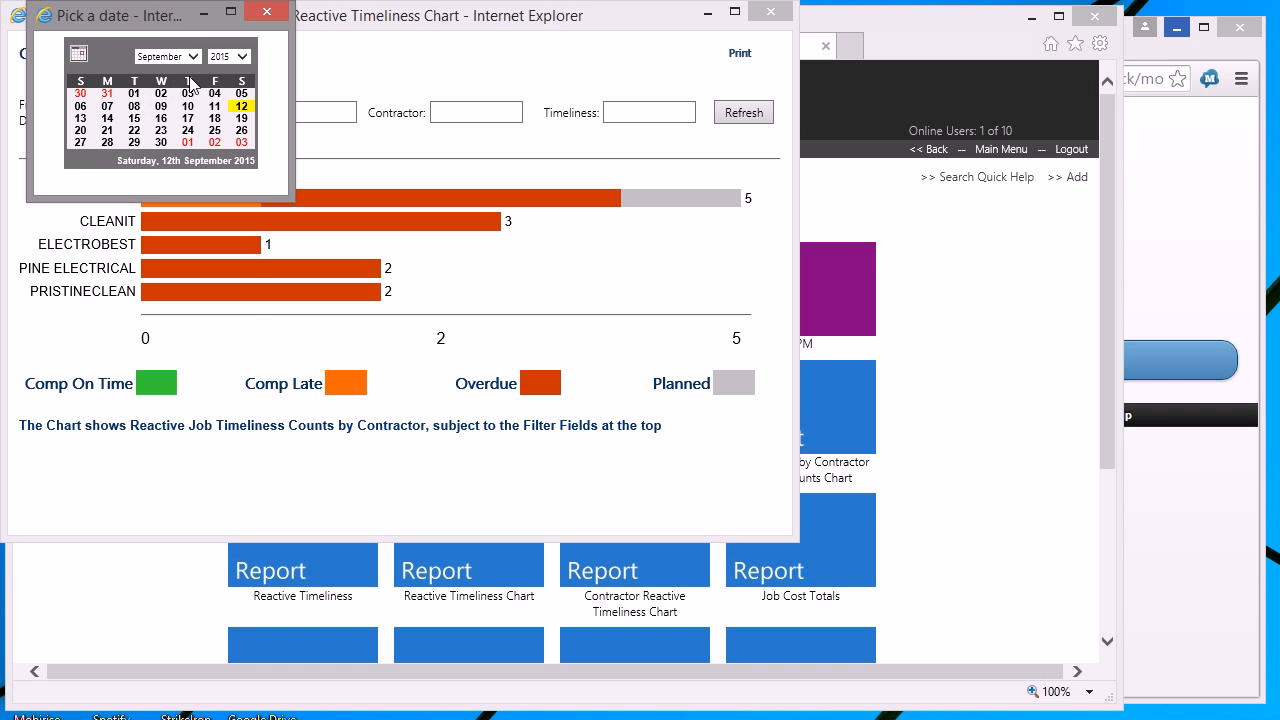
{"action": "left_click", "coordinate": [241, 57]}
{"action": "scroll", "coordinate": [239, 62], "scroll_direction": "up", "scroll_amount": 3}
{"action": "left_click", "coordinate": [221, 75]}
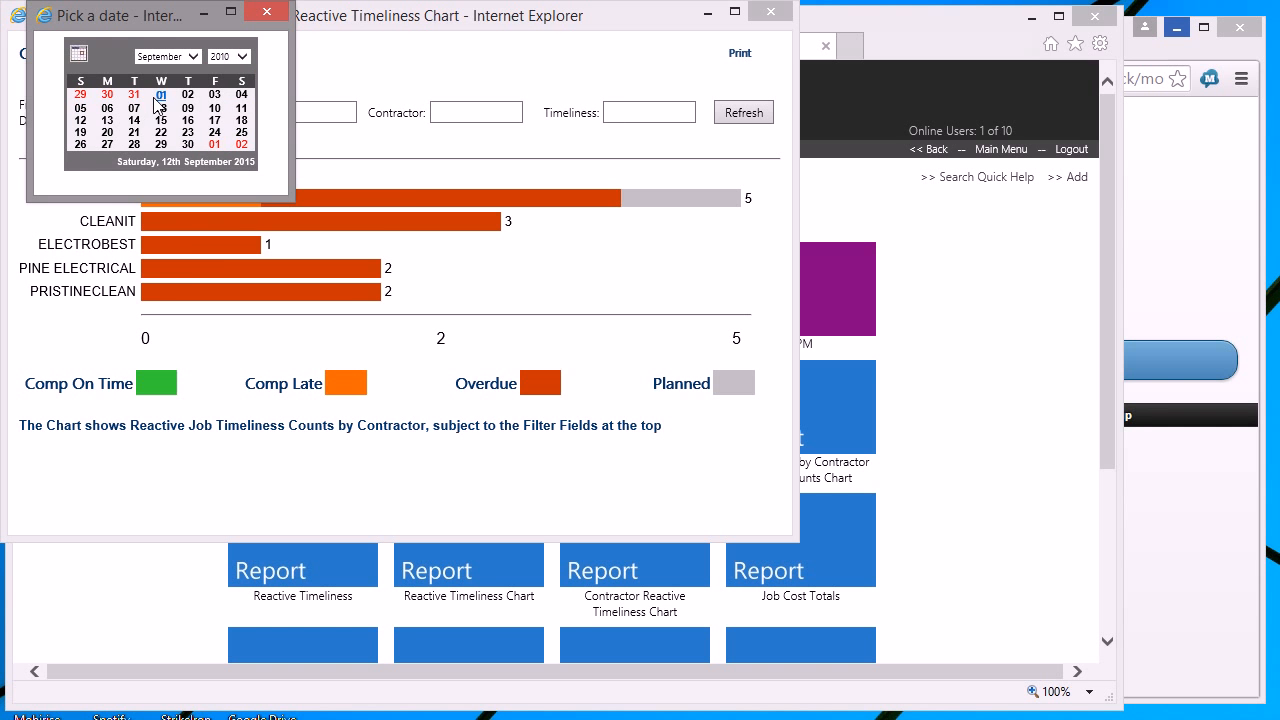
{"action": "left_click", "coordinate": [160, 95]}
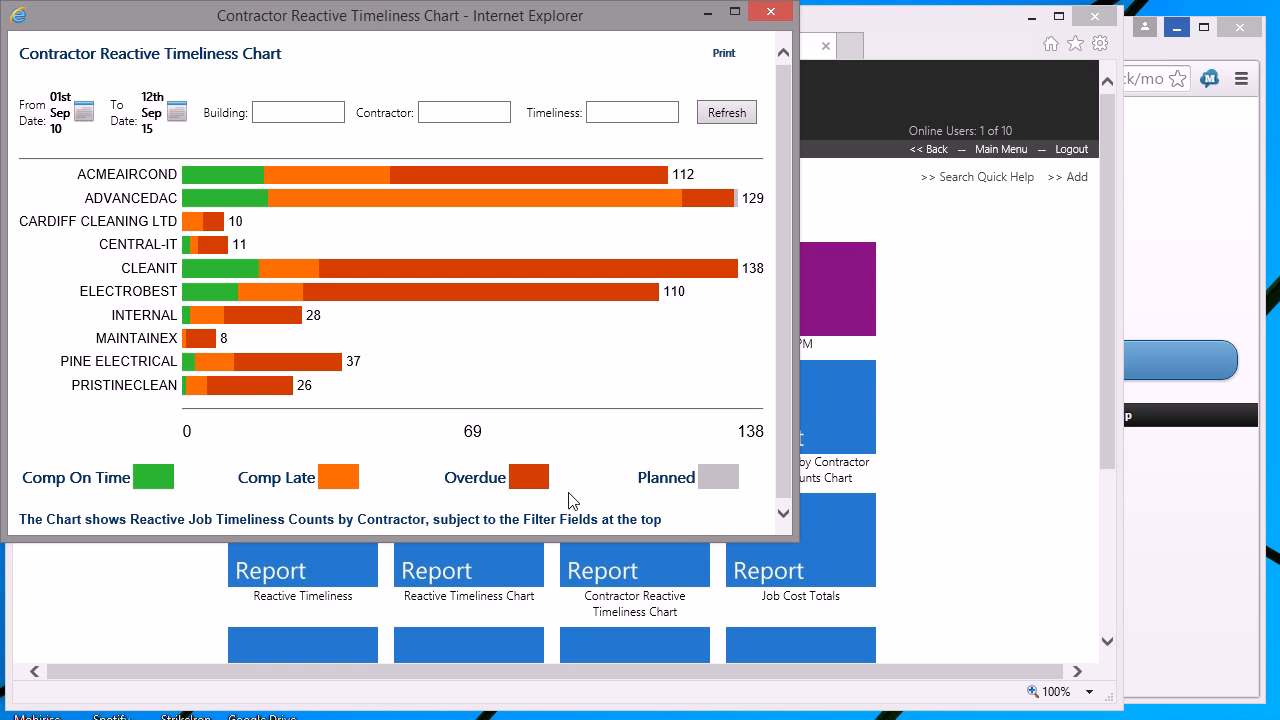
{"action": "left_click", "coordinate": [771, 13]}
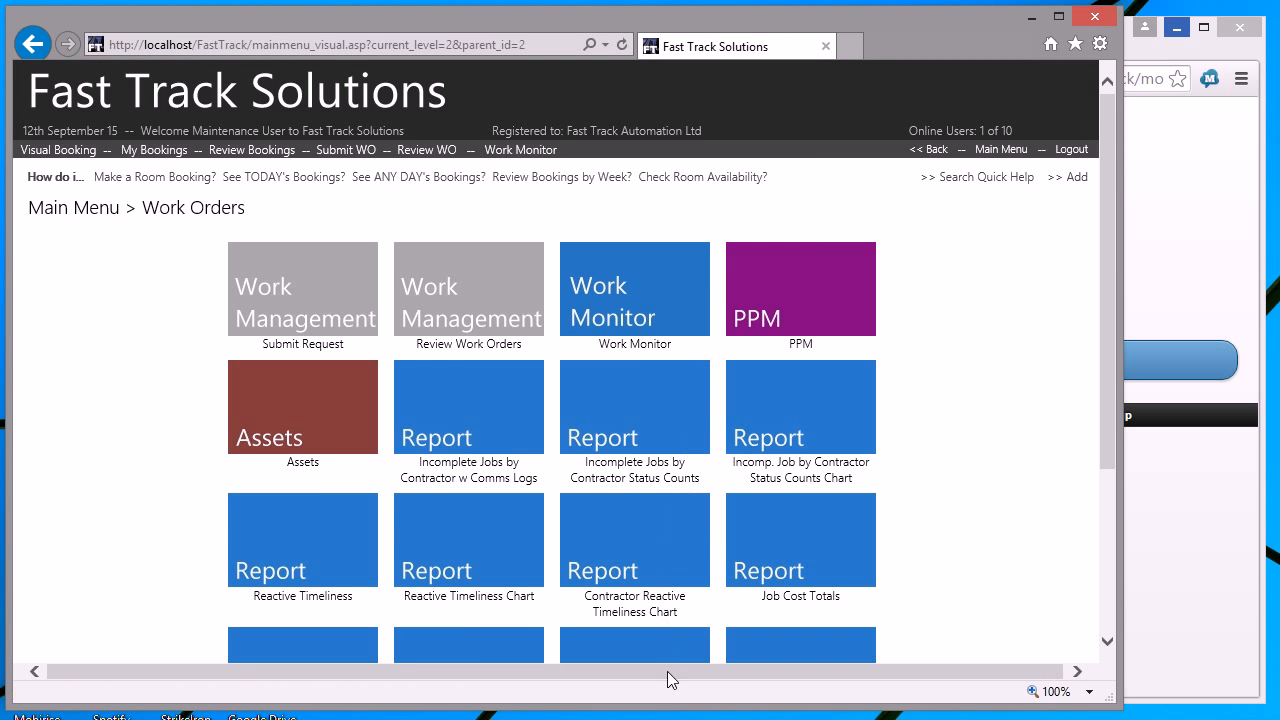